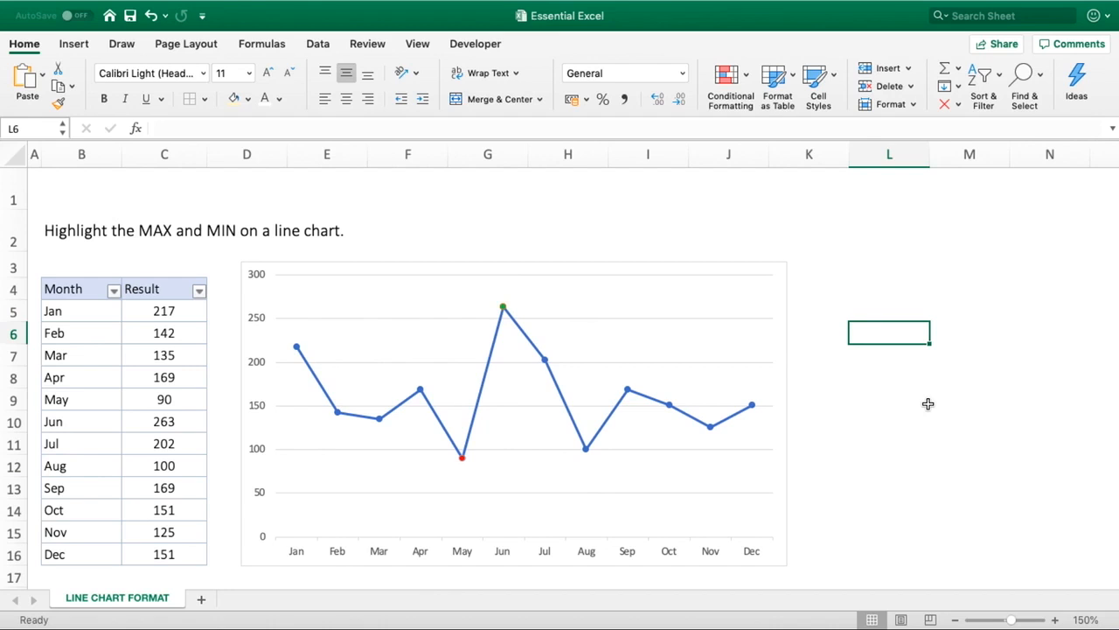
# Change the June result in C10 to 100 and check the maximum and minimum markers on the line chart
pyautogui.moveTo(503, 308)
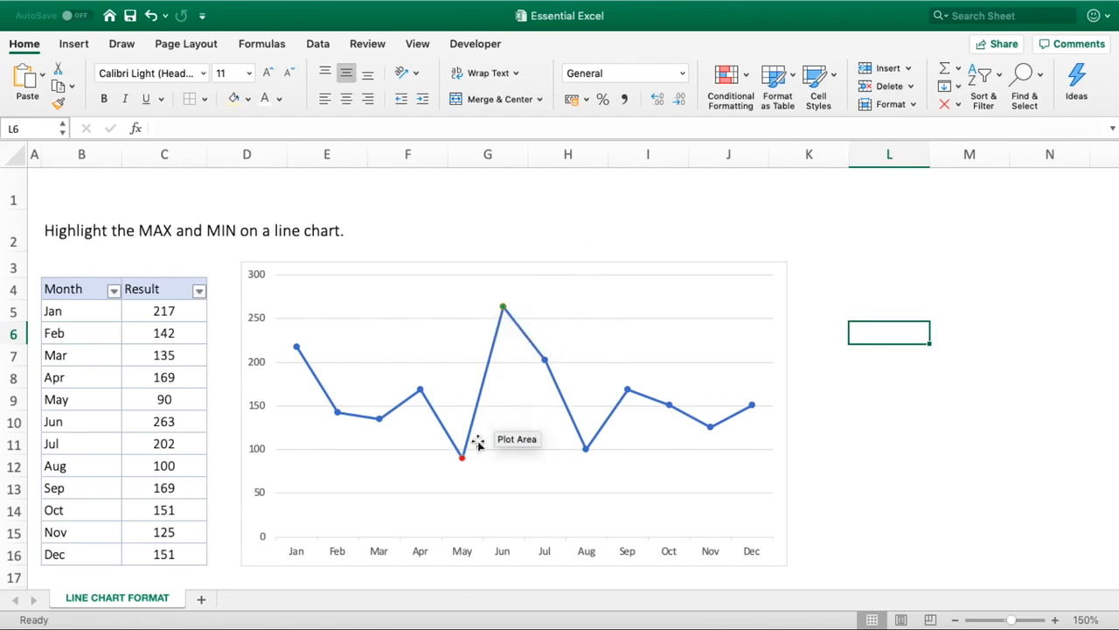
pyautogui.moveTo(464, 466)
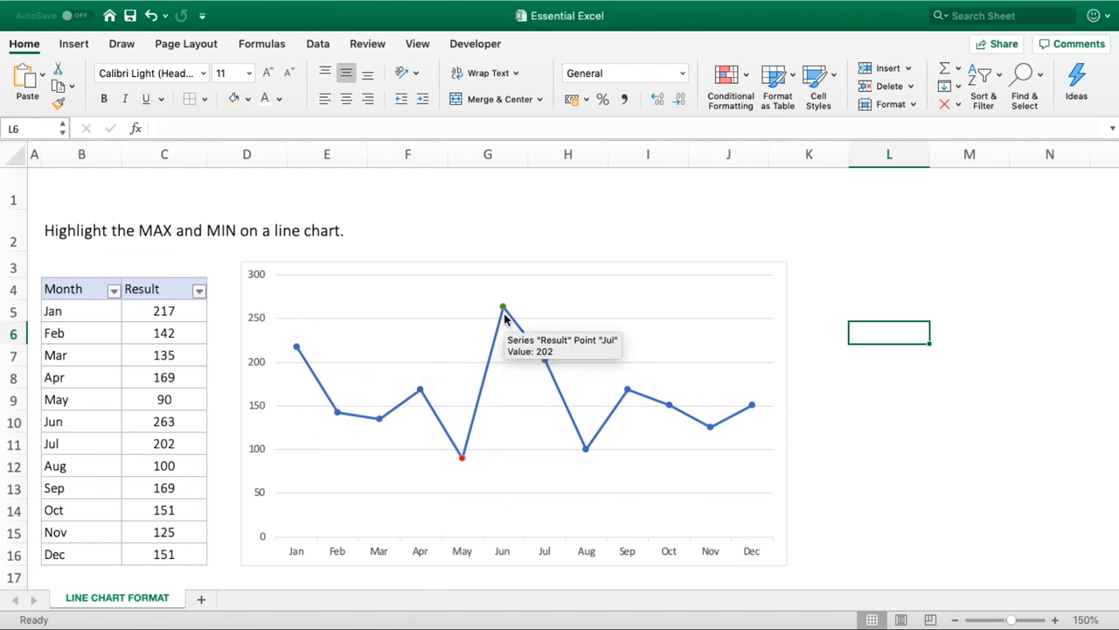
pyautogui.click(179, 423)
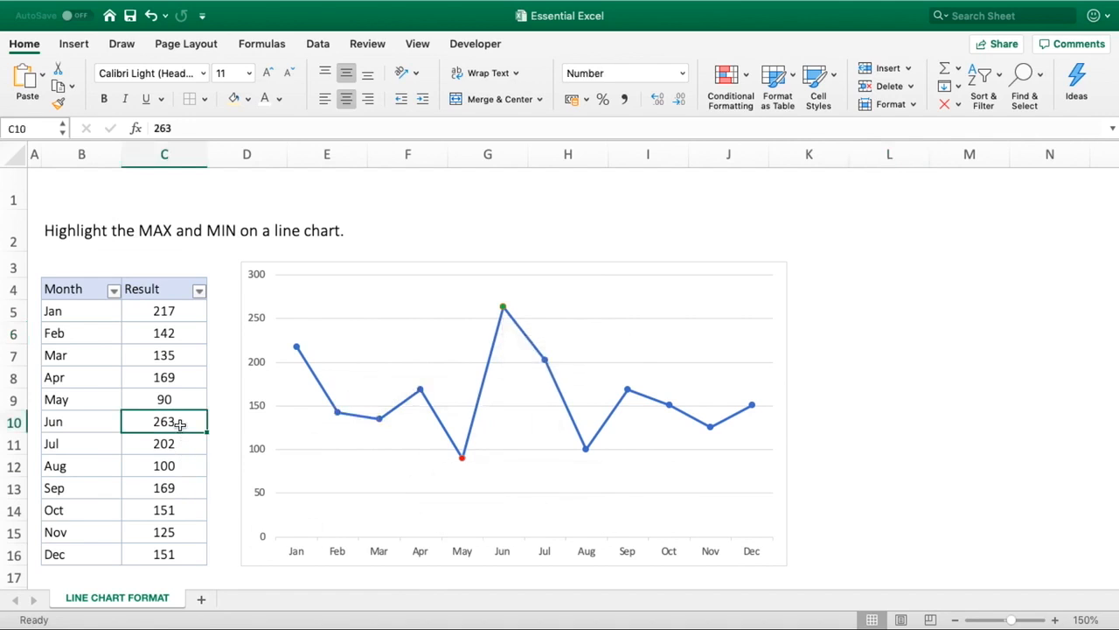
pyautogui.write('100')
pyautogui.press('Return')
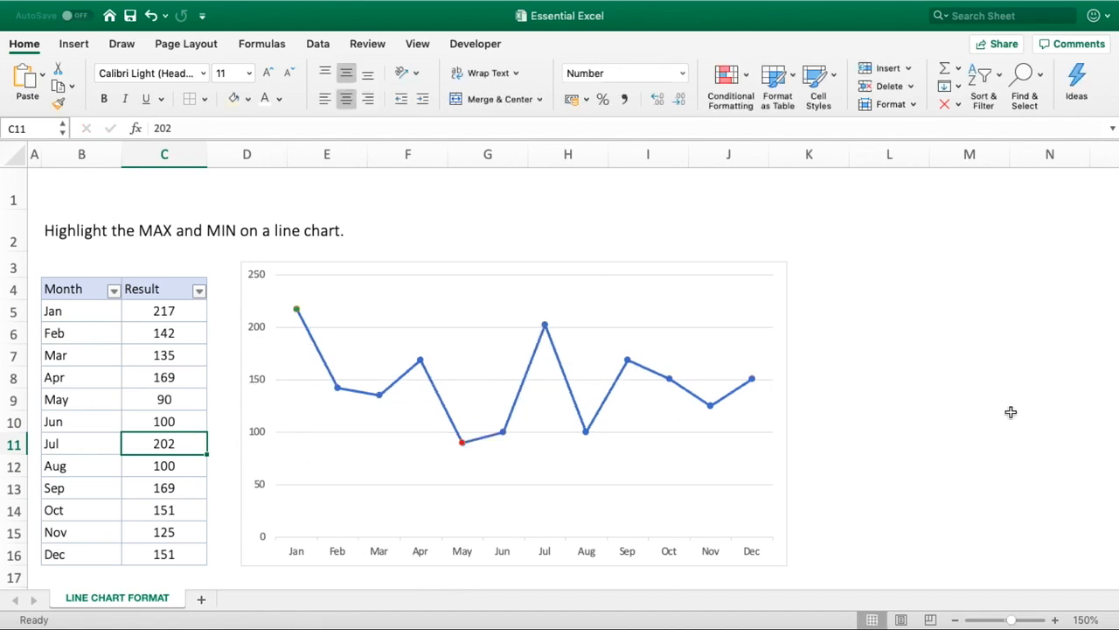
pyautogui.moveTo(299, 313)
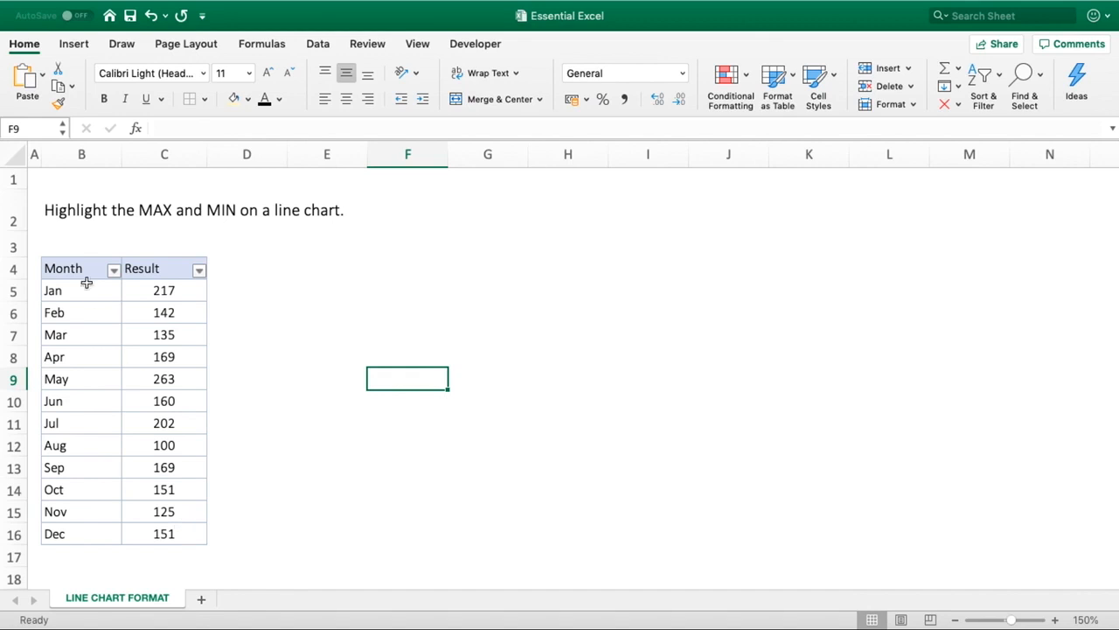
# Insert a 2-D line chart with markers from the Month and Result table, B4:C16
pyautogui.moveTo(82, 272); pyautogui.dragTo(154, 533)
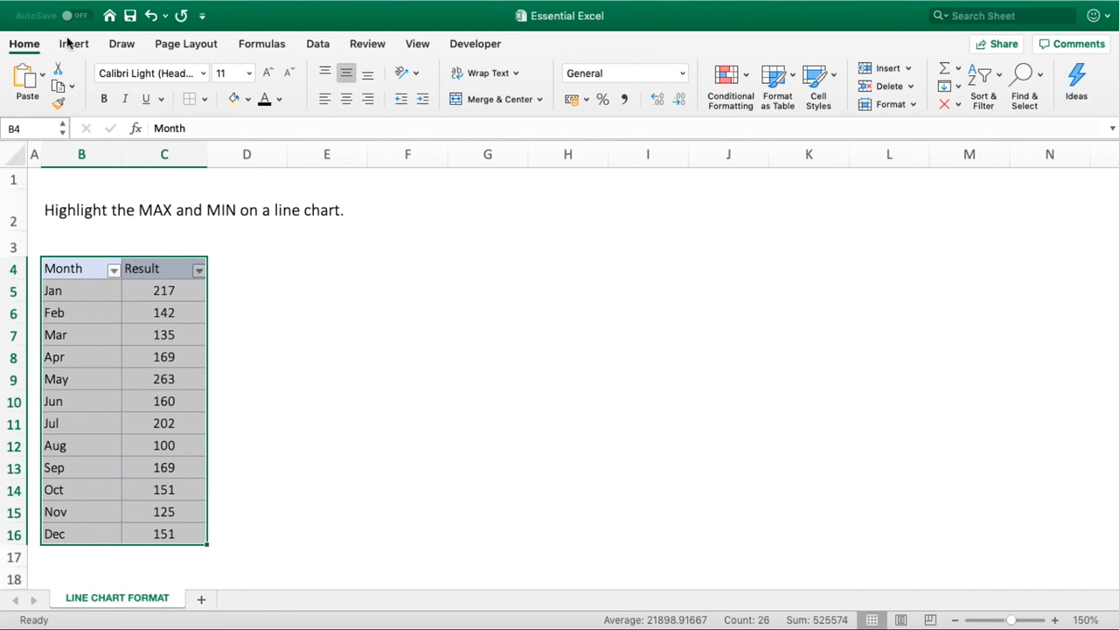
pyautogui.click(68, 42)
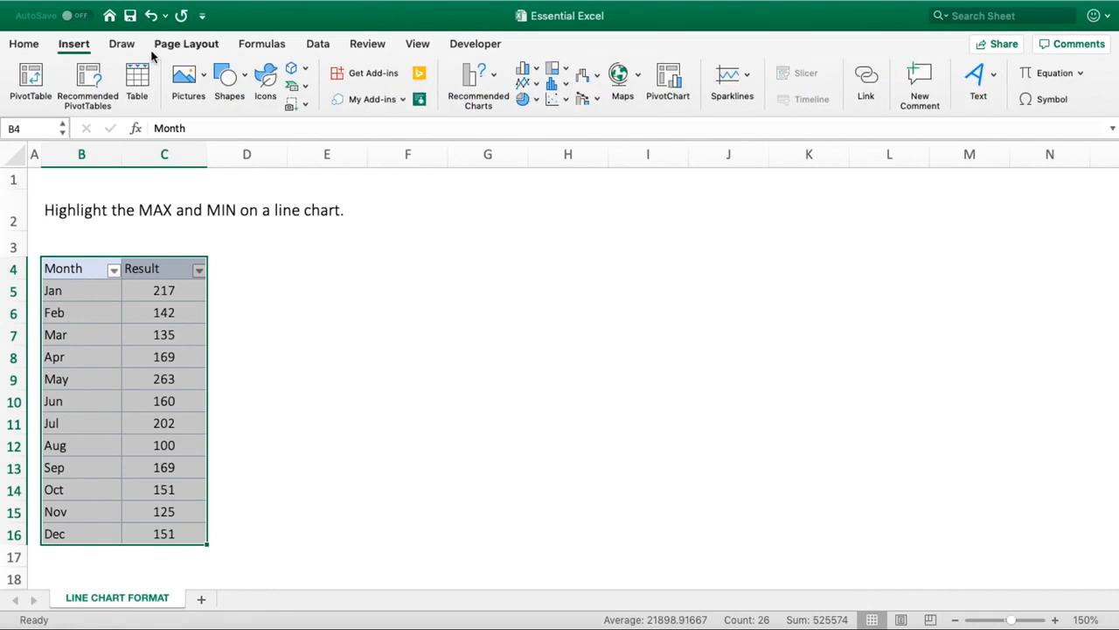
pyautogui.click(535, 85)
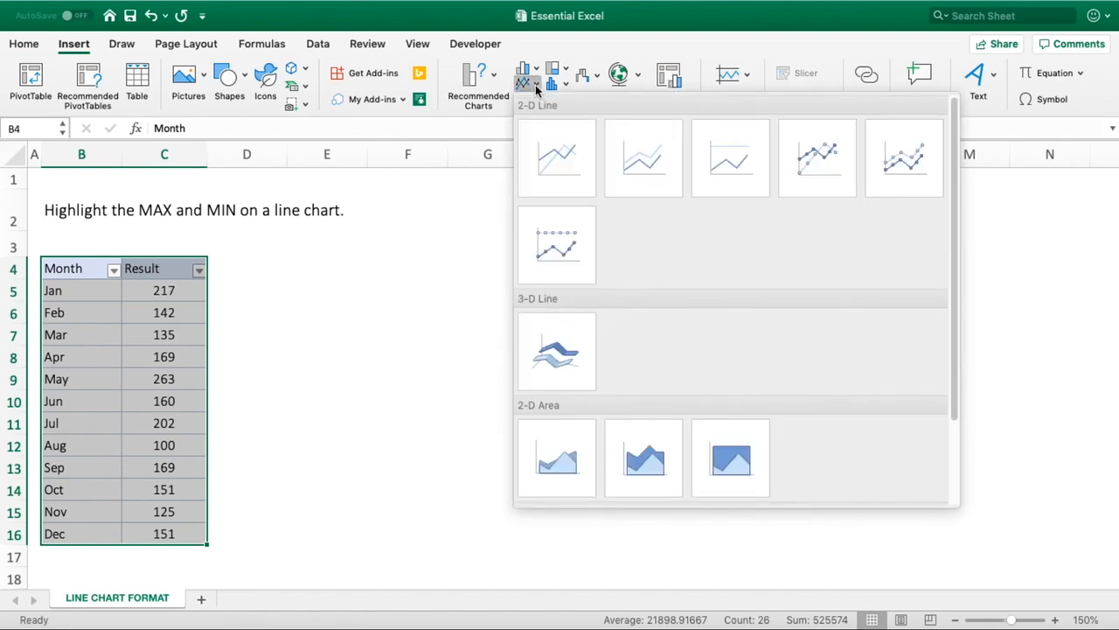
pyautogui.click(805, 174)
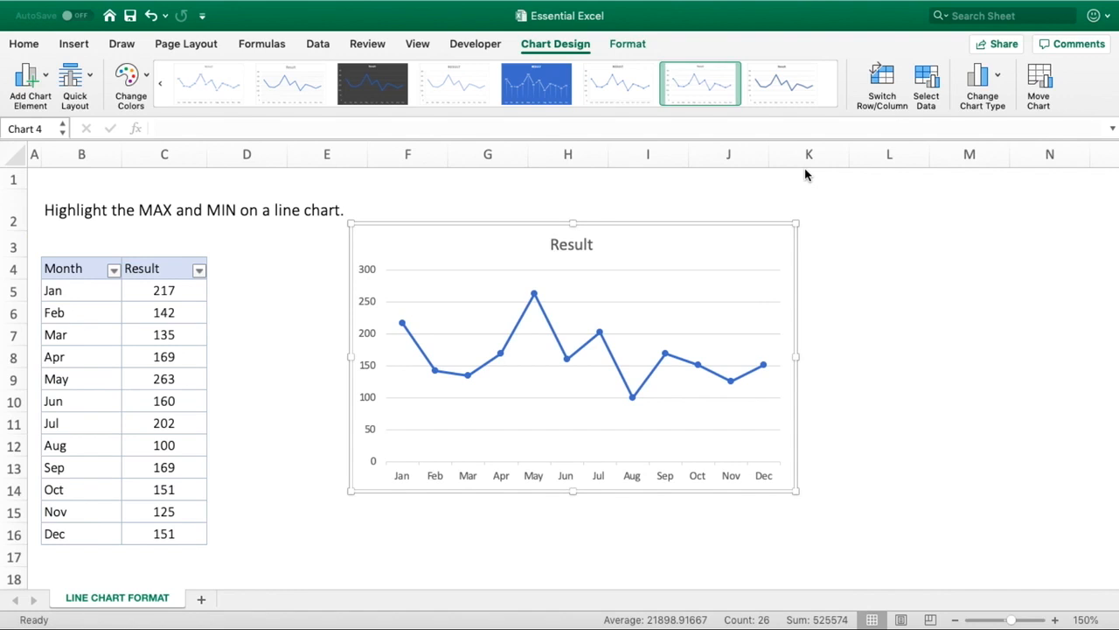
# Give the marker of the May data point on the Result line a solid green fill
pyautogui.moveTo(601, 335)
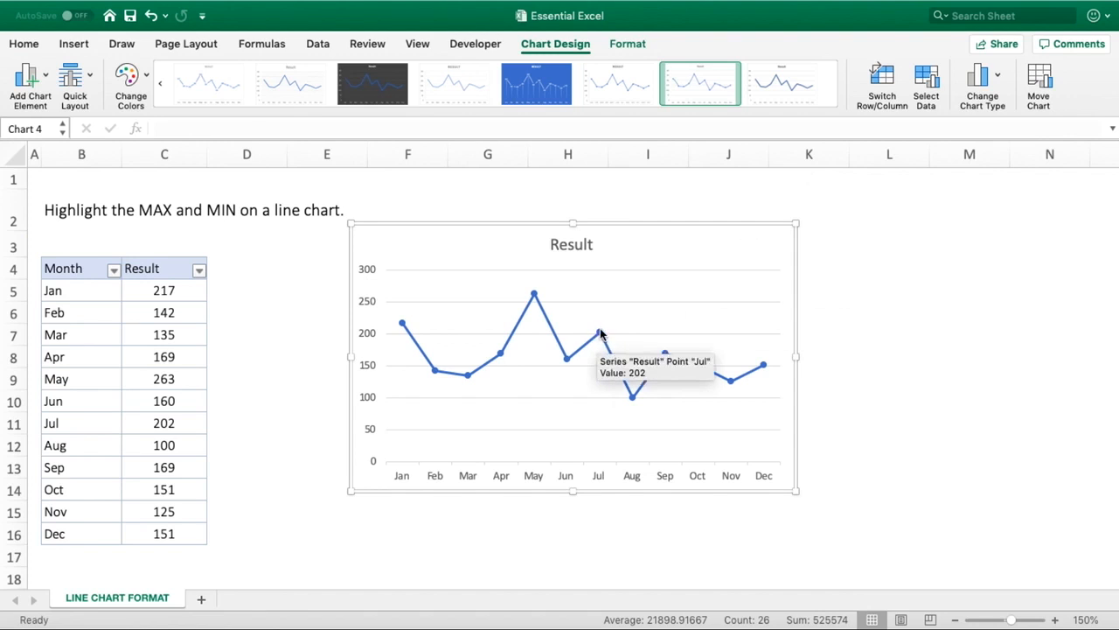
pyautogui.click(601, 335)
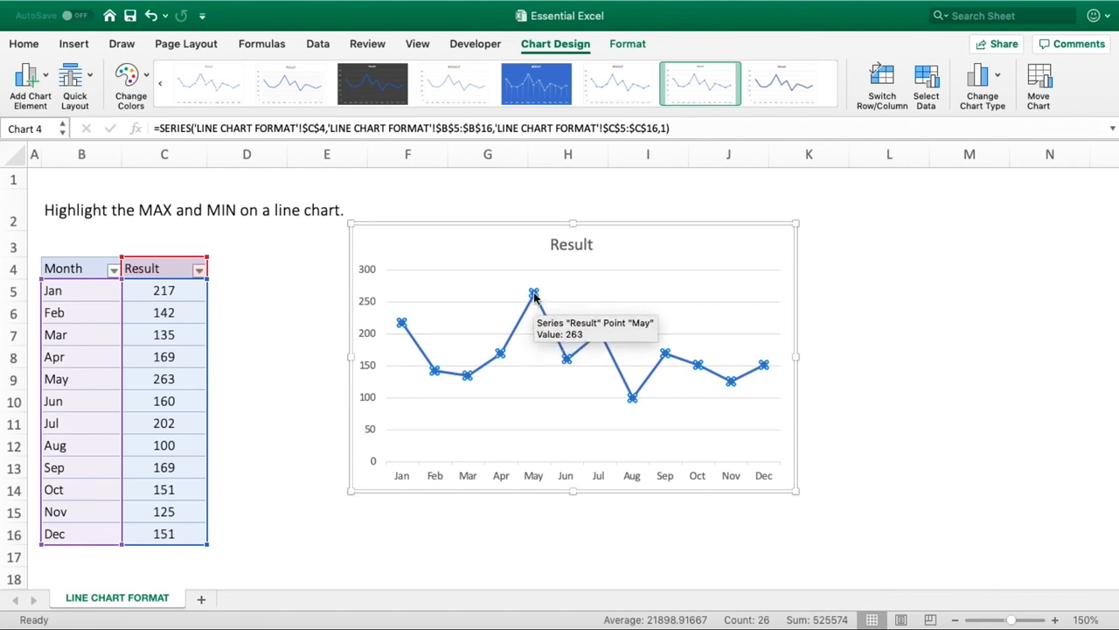
pyautogui.click(534, 296)
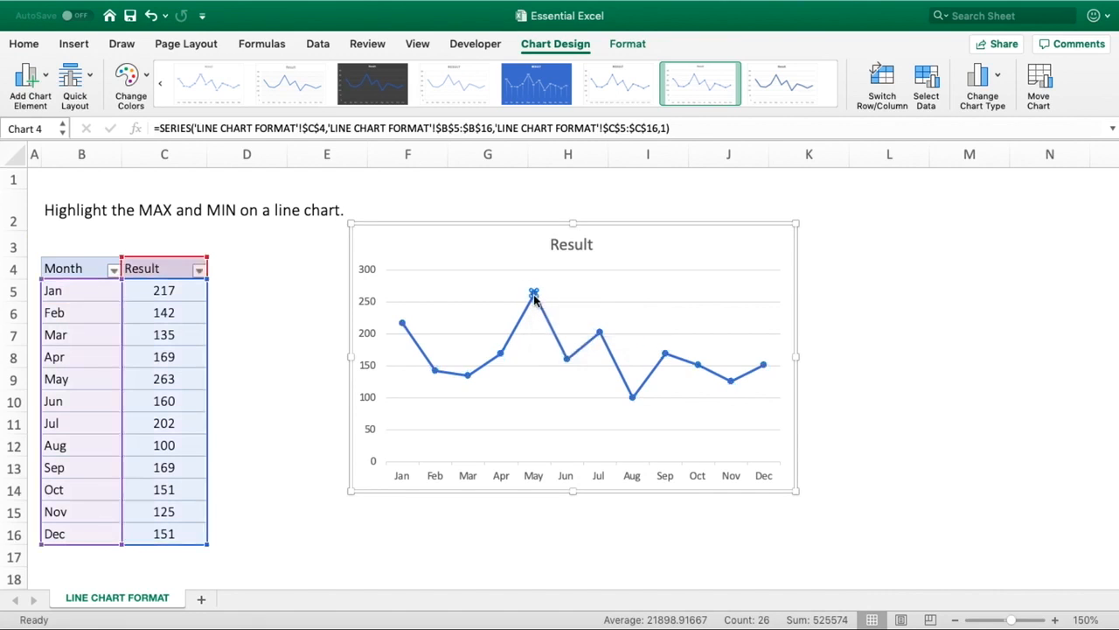
pyautogui.rightClick(535, 297)
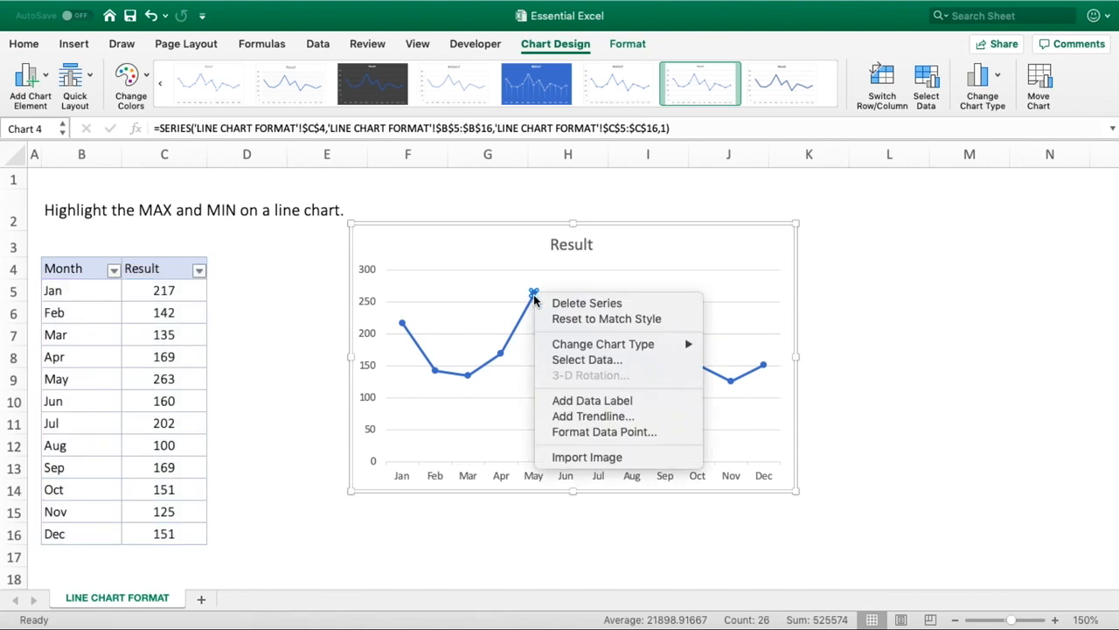
pyautogui.click(579, 432)
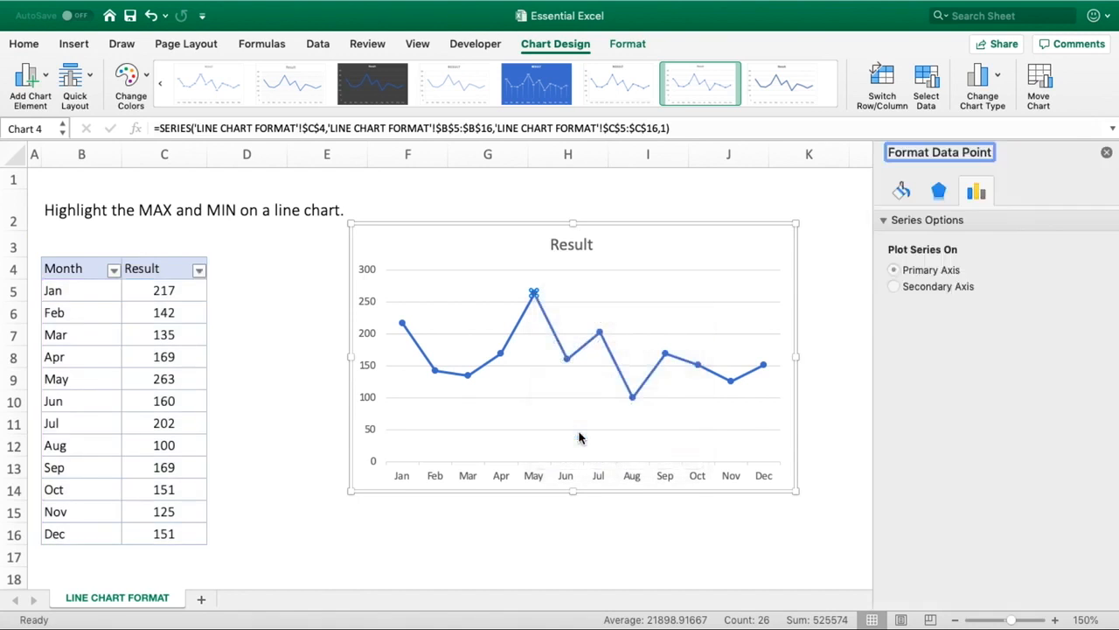
pyautogui.click(904, 194)
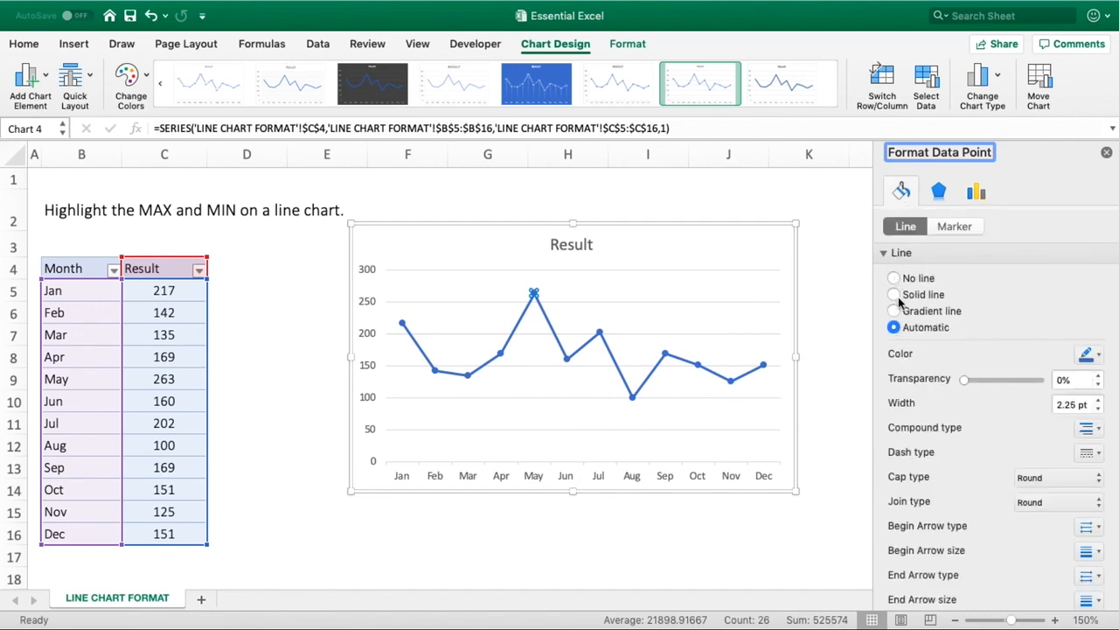
pyautogui.click(887, 253)
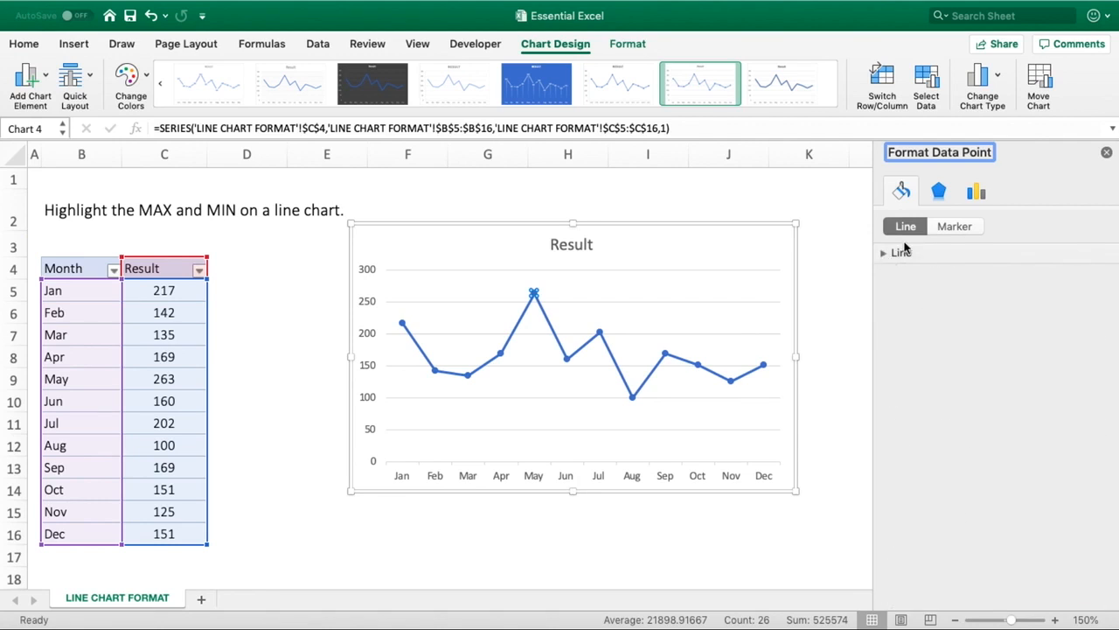
pyautogui.click(951, 226)
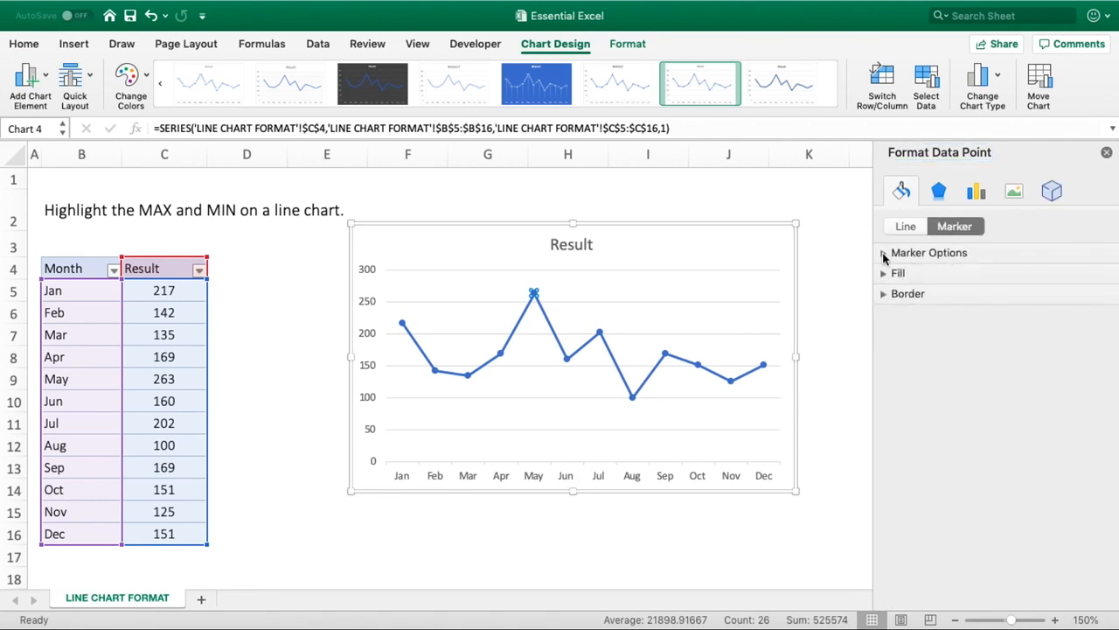
pyautogui.click(884, 274)
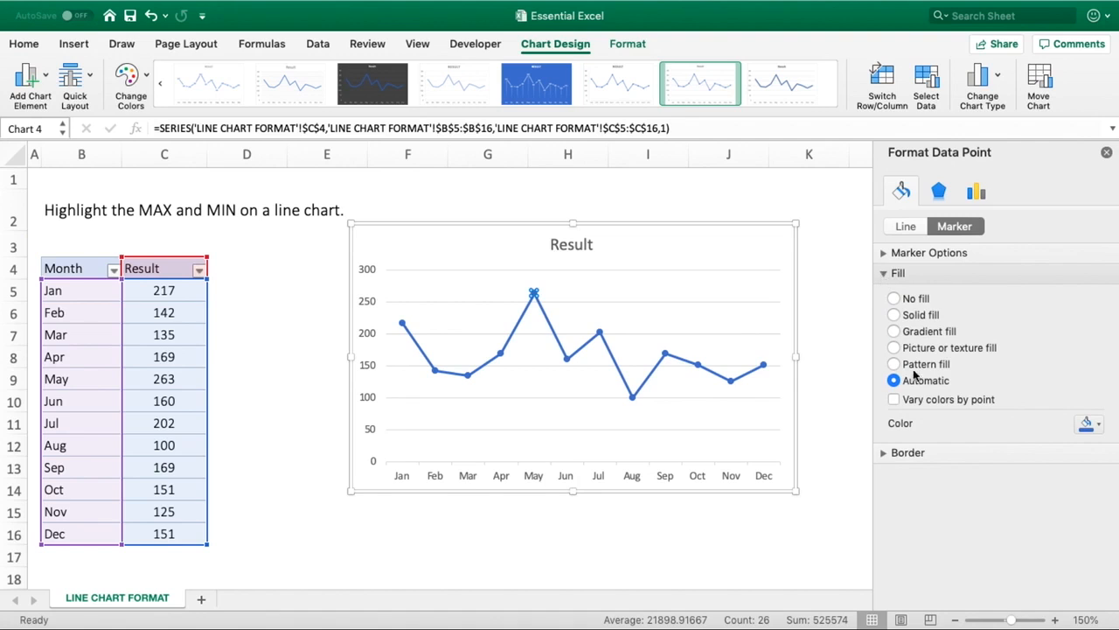
pyautogui.click(893, 314)
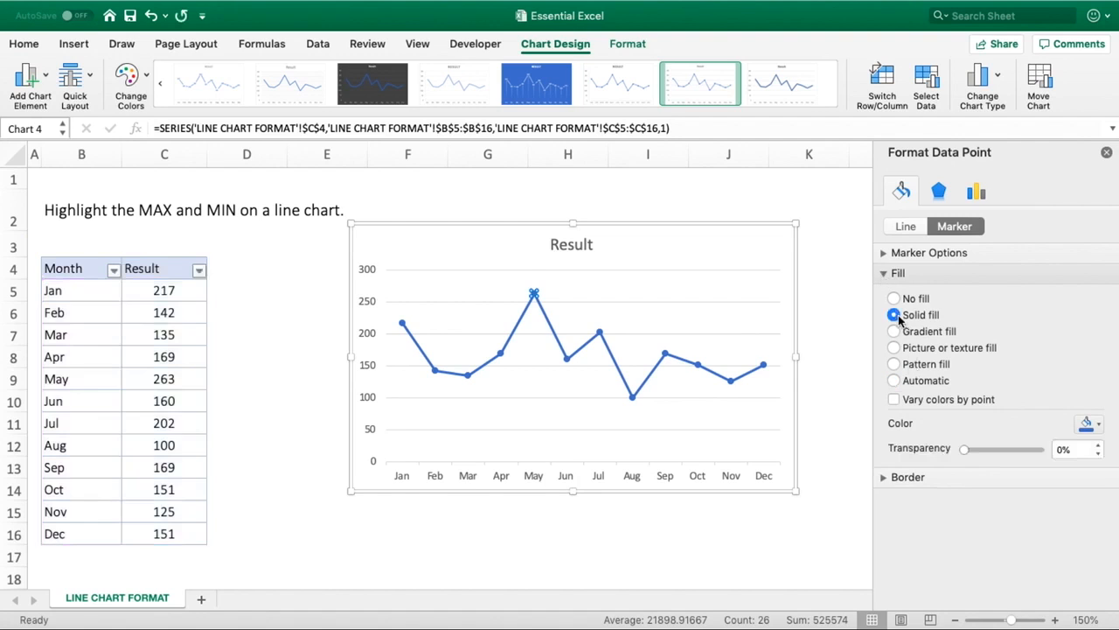
pyautogui.click(1098, 424)
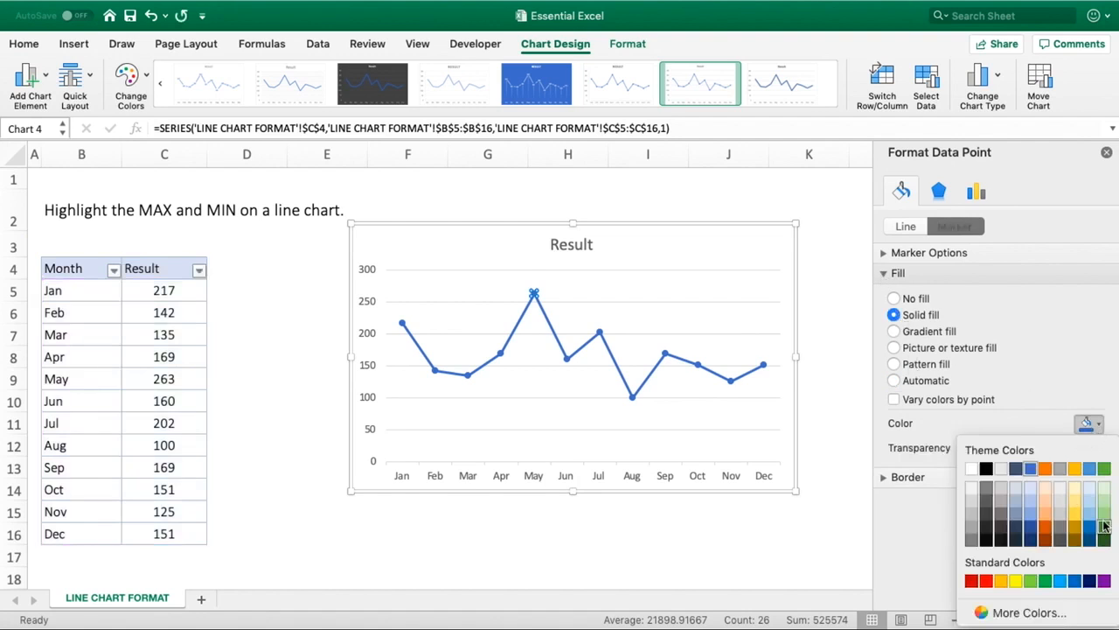
pyautogui.click(1105, 523)
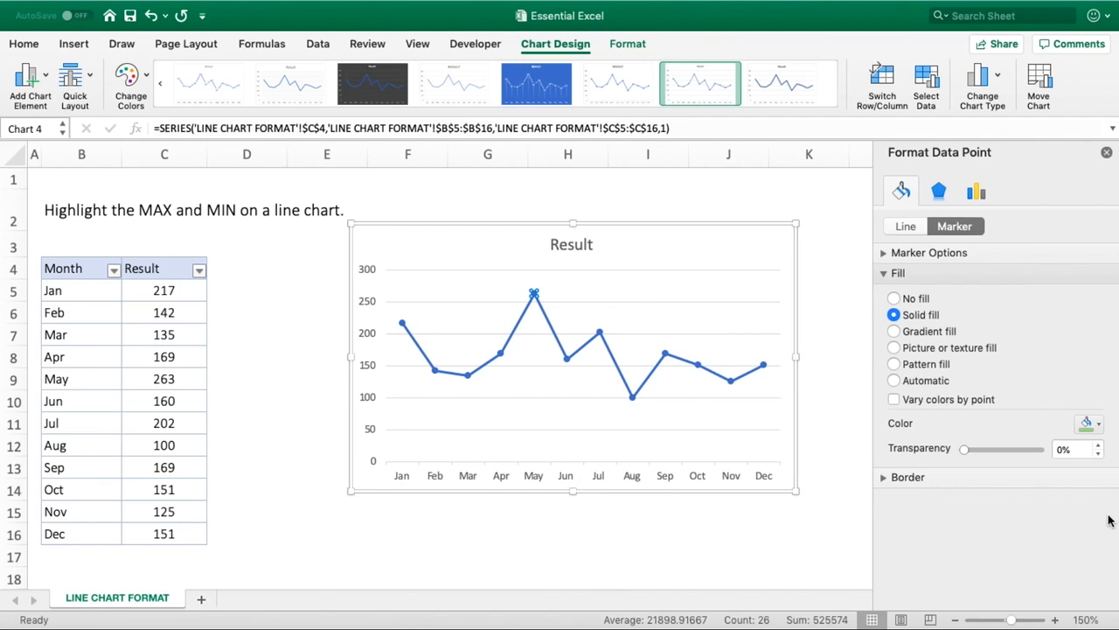
pyautogui.click(739, 575)
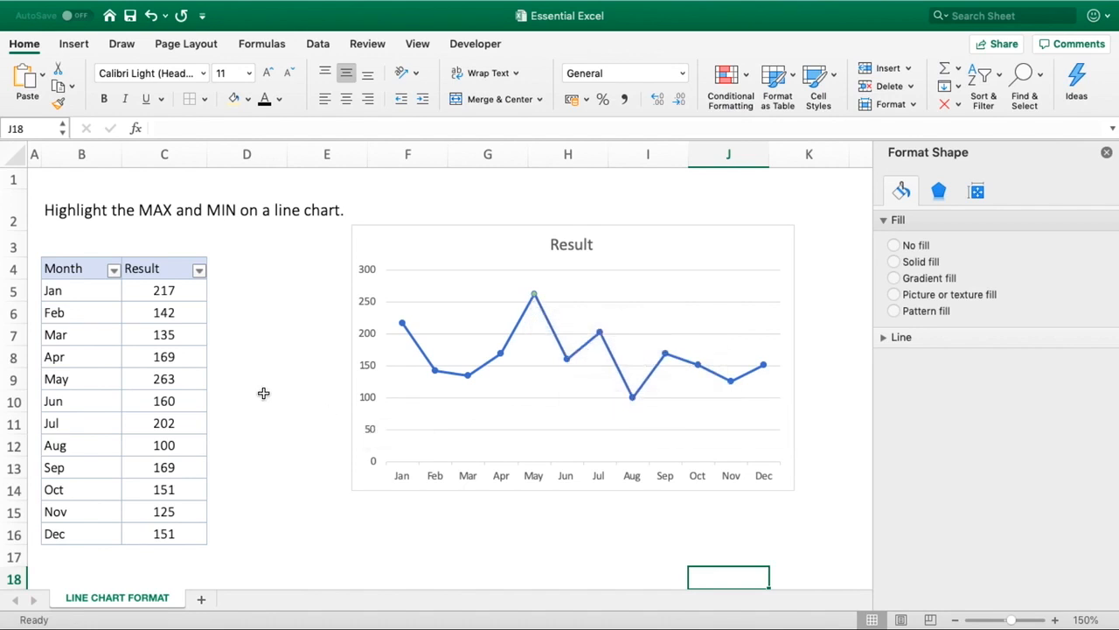
# Set the May result in C9 to 120 and check which point keeps the coloured marker
pyautogui.click(198, 382)
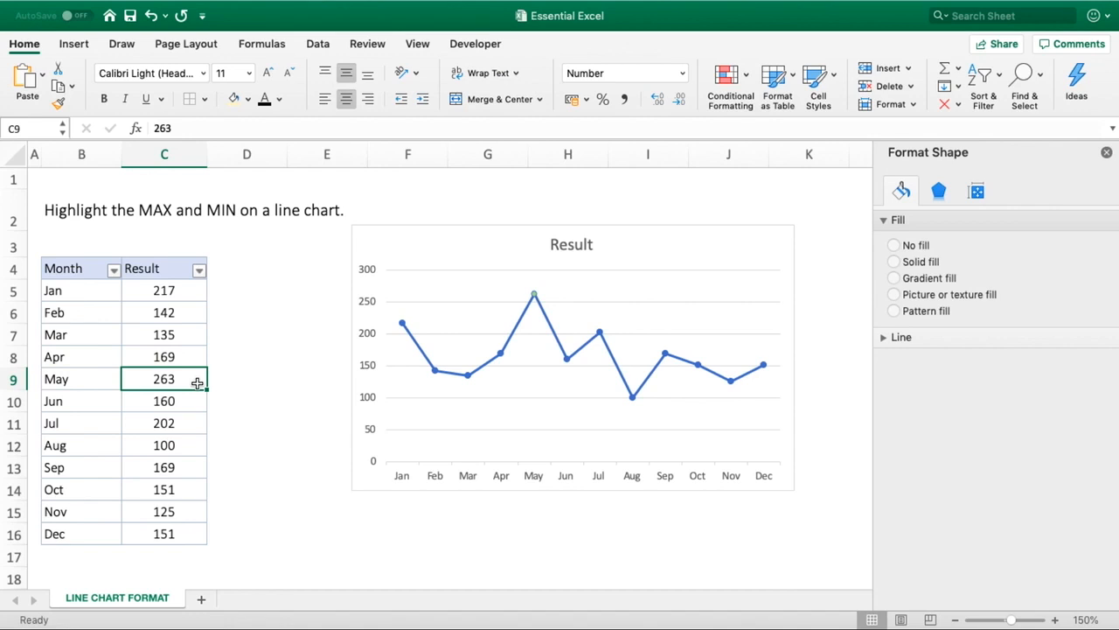
pyautogui.write('120')
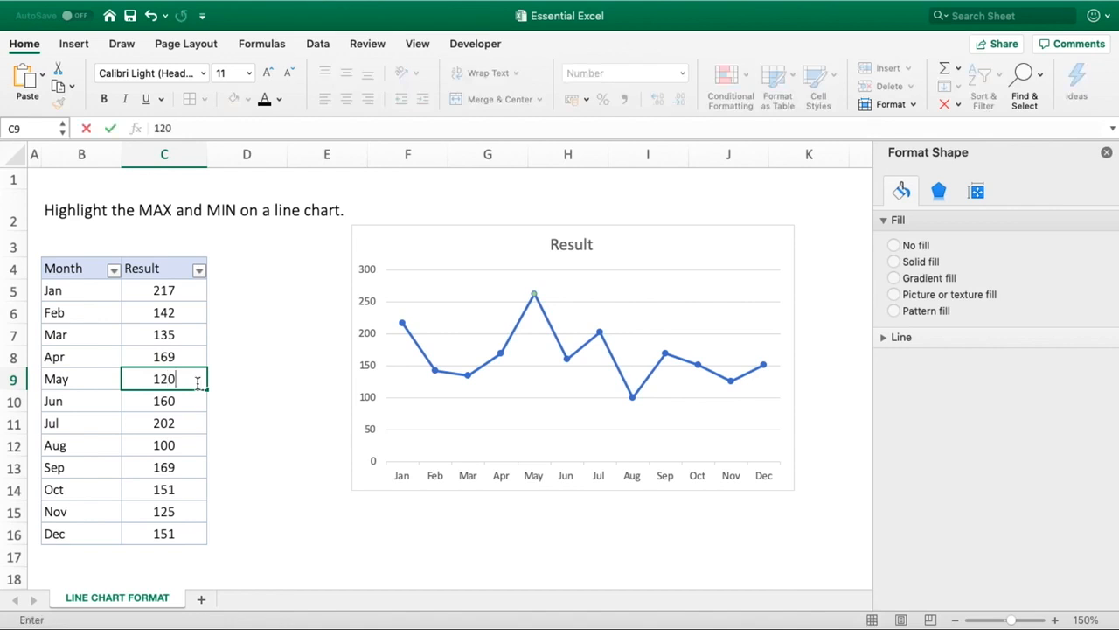
pyautogui.press('Return')
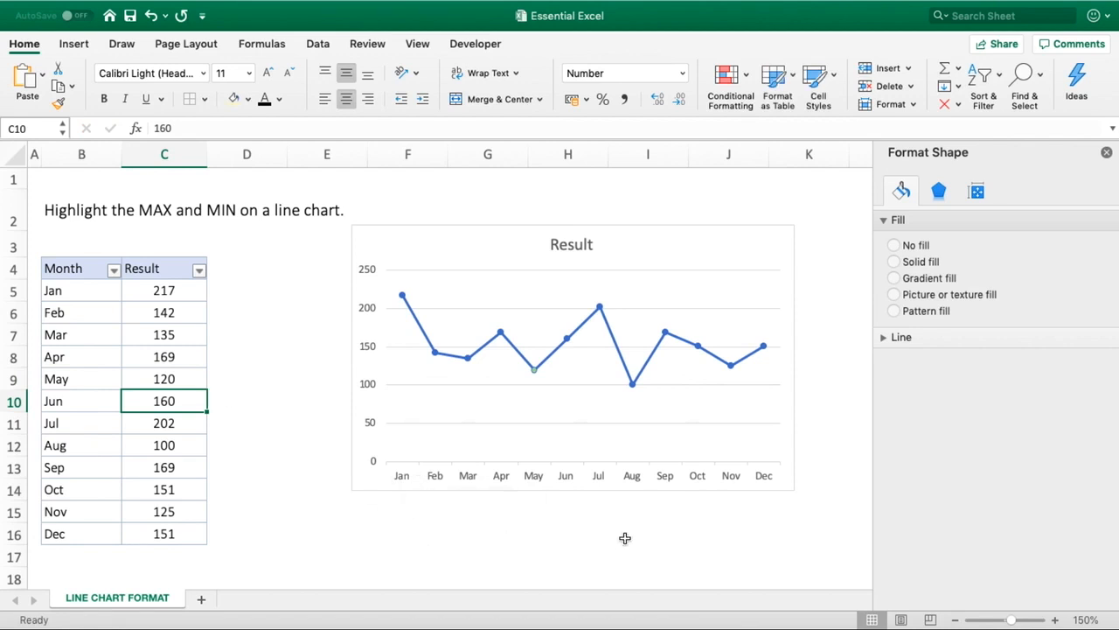
pyautogui.moveTo(534, 376)
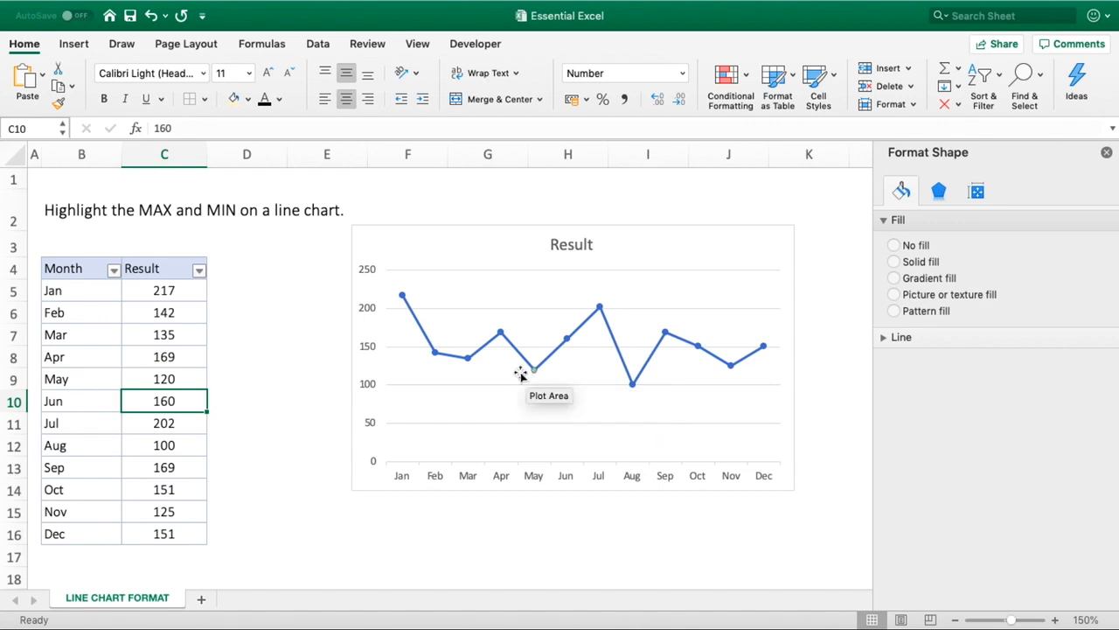
pyautogui.moveTo(401, 296)
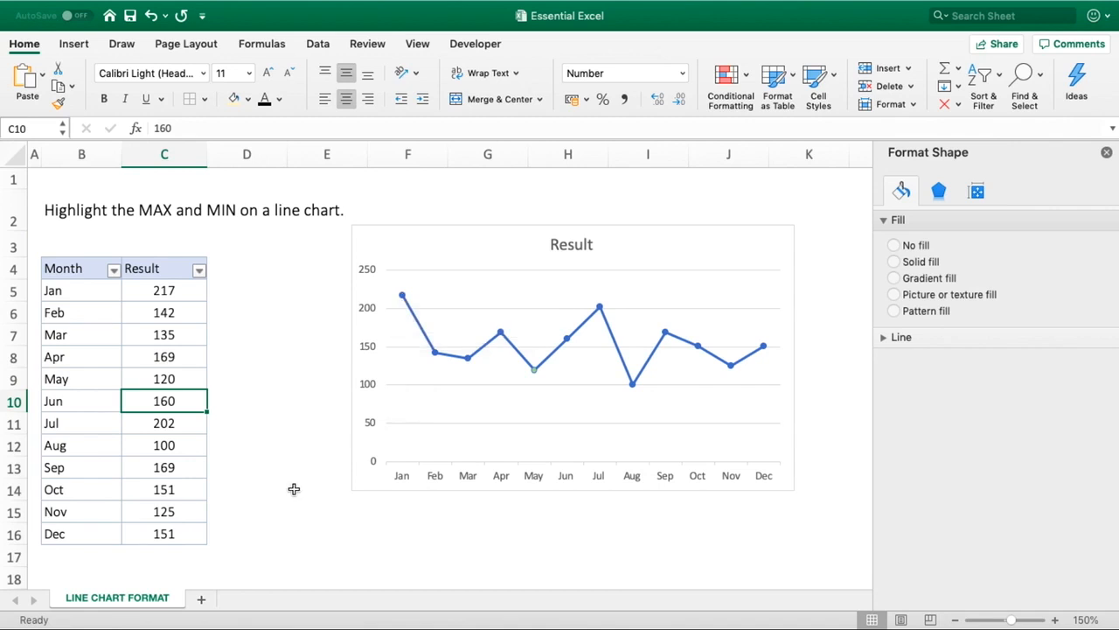
# Undo the May result change and the green marker fill
pyautogui.click(150, 16)
pyautogui.click(150, 16)
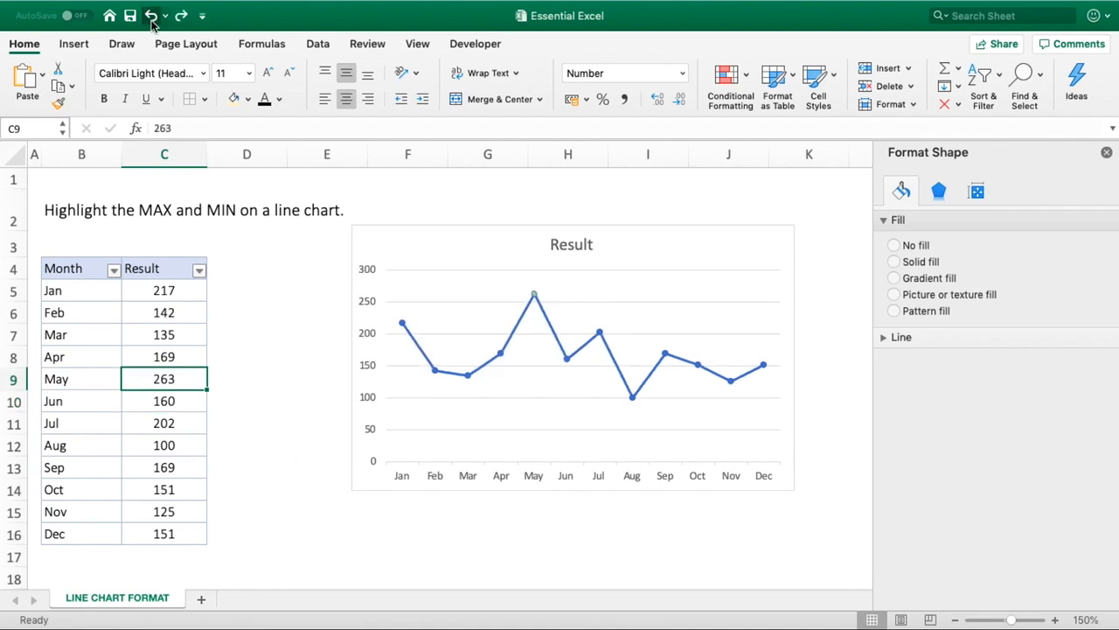
pyautogui.click(277, 376)
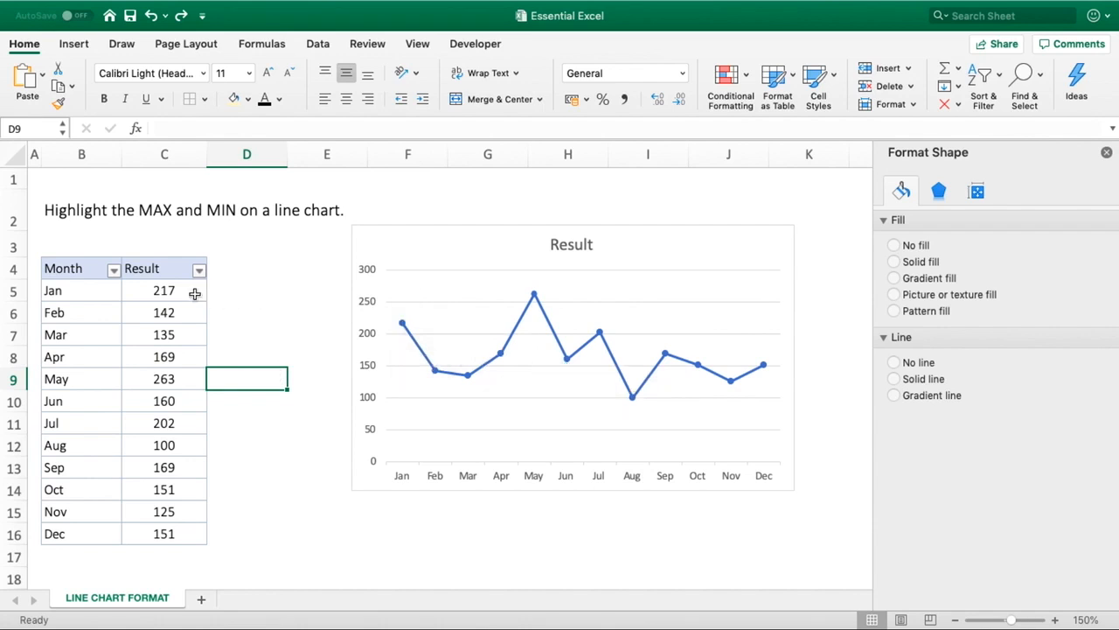
pyautogui.moveTo(192, 292); pyautogui.dragTo(191, 533)
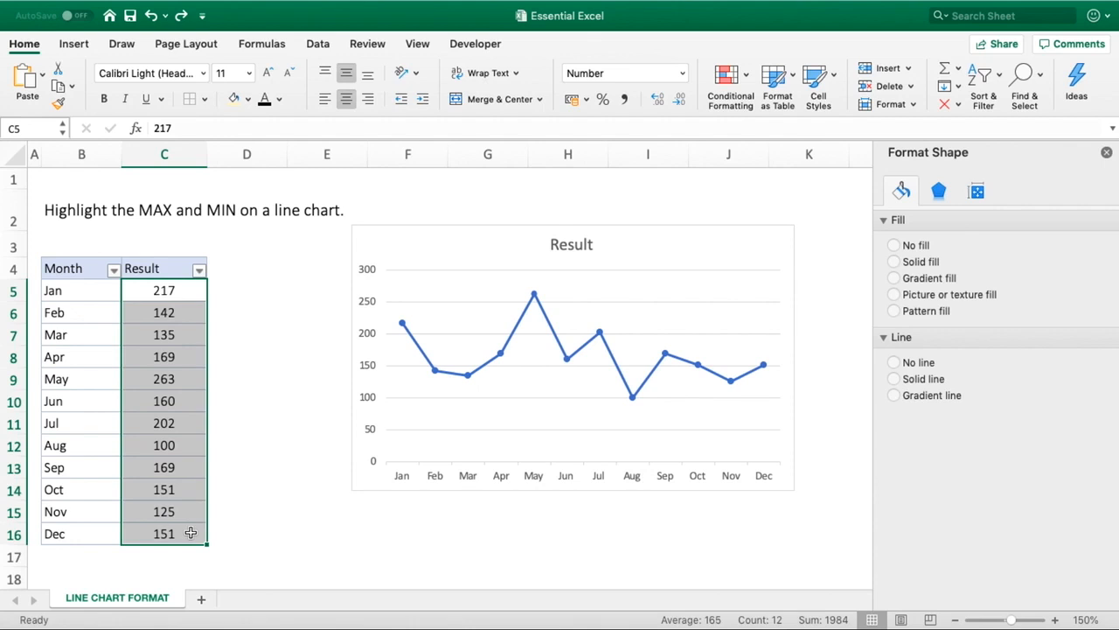
pyautogui.click(174, 263)
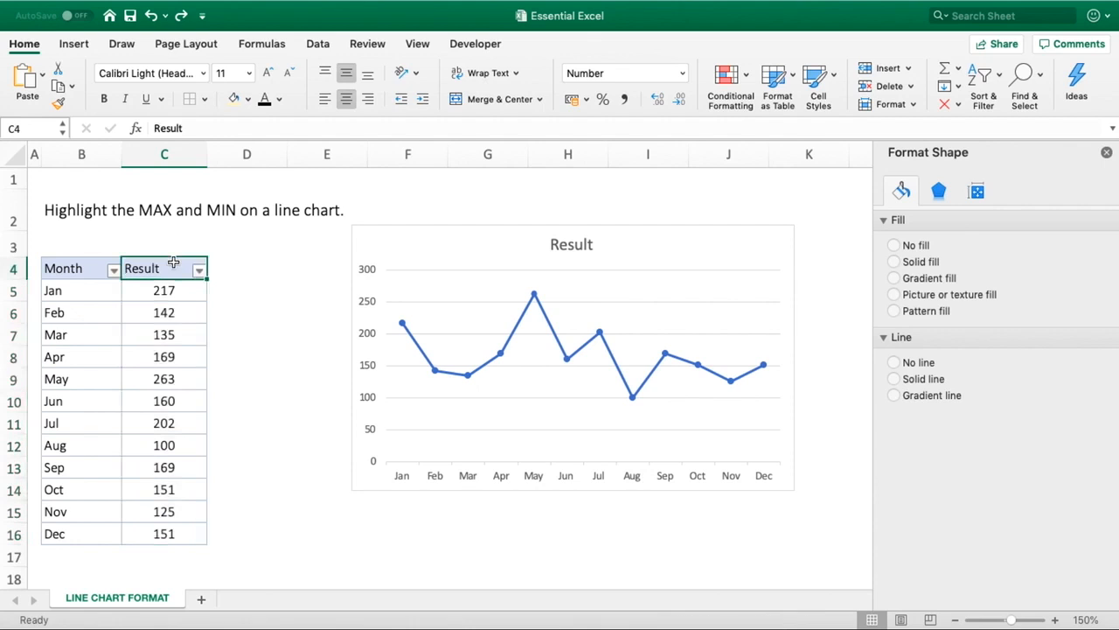
# Move the Result chart rightward so it starts in column F, leaving columns D and E beside the table free
pyautogui.click(500, 355)
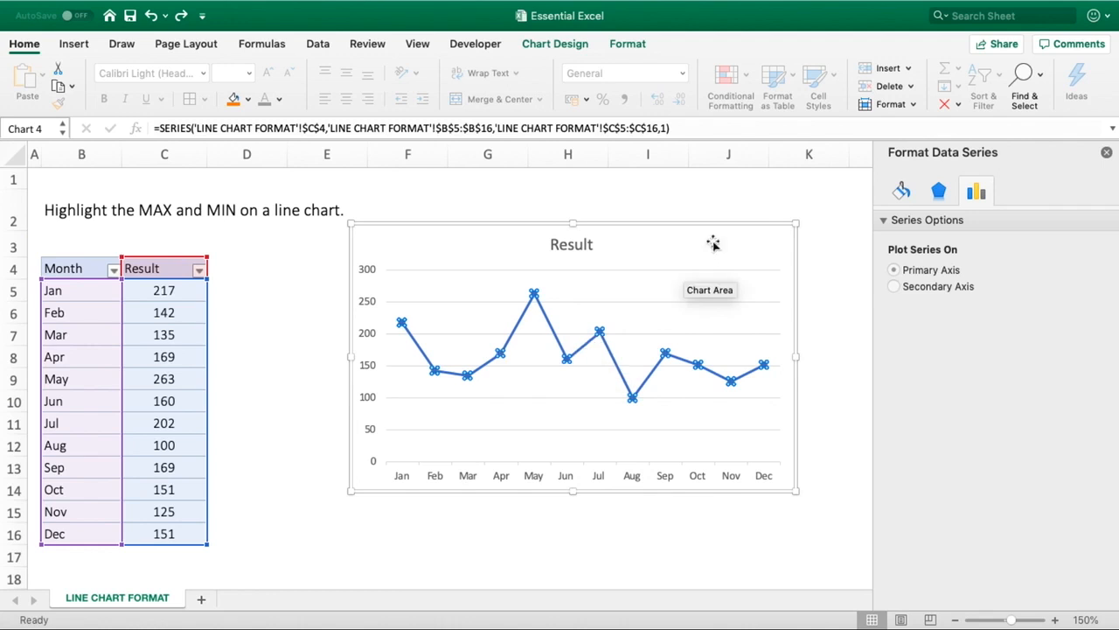
pyautogui.click(686, 222)
pyautogui.moveTo(704, 224); pyautogui.dragTo(745, 233)
pyautogui.click(312, 353)
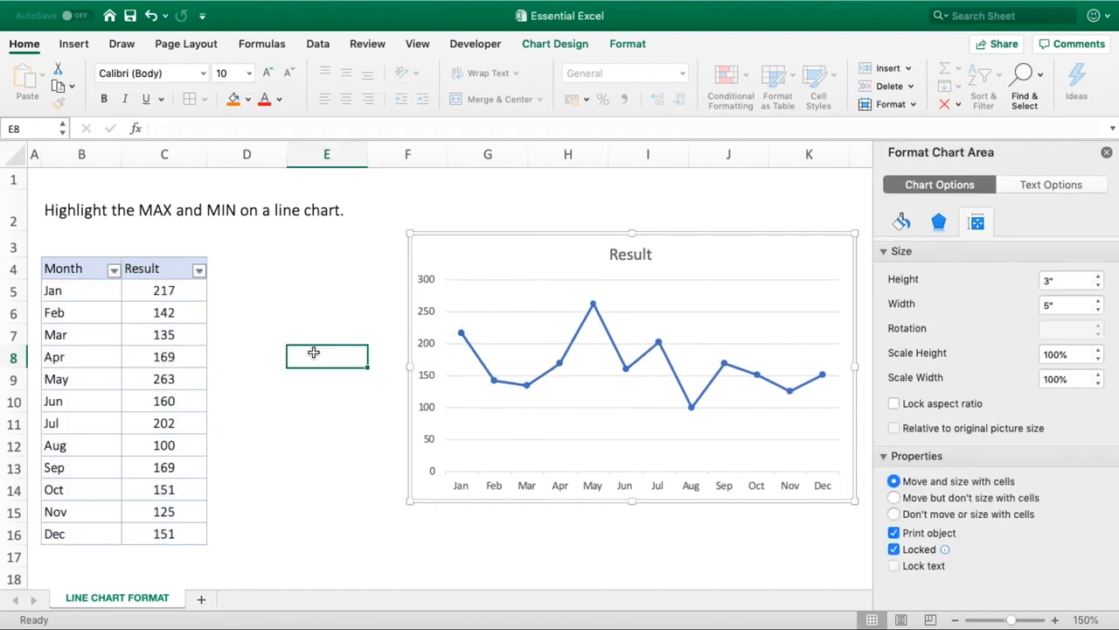
# Add the headers MAX in D4 and MIN in E4 beside the Result column
pyautogui.click(235, 286)
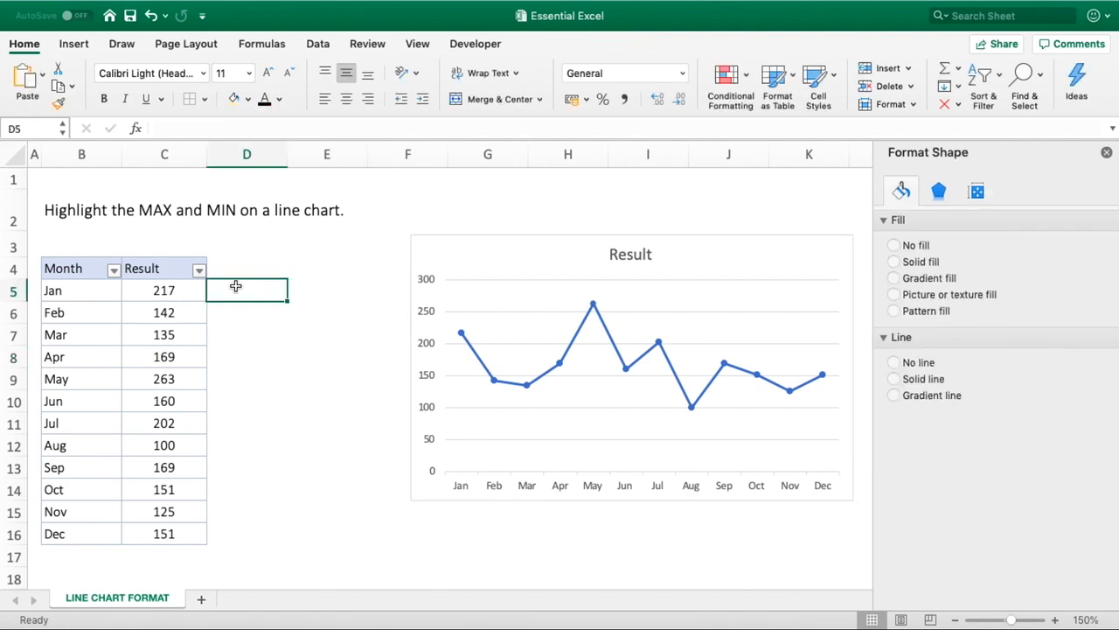
pyautogui.click(233, 271)
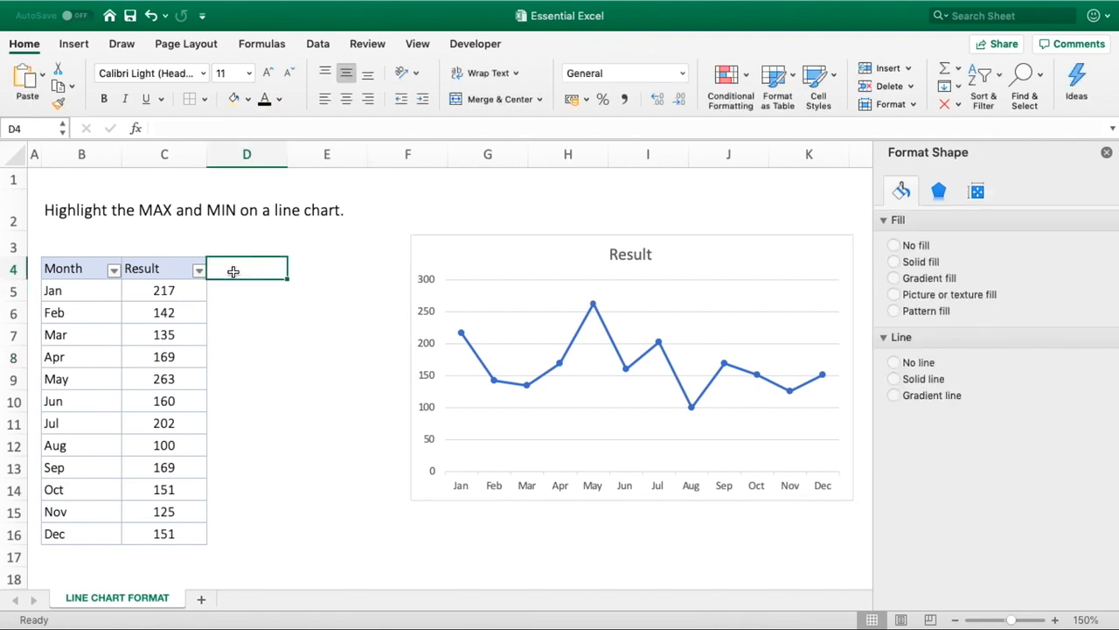
pyautogui.write('MAX')
pyautogui.press('Tab')
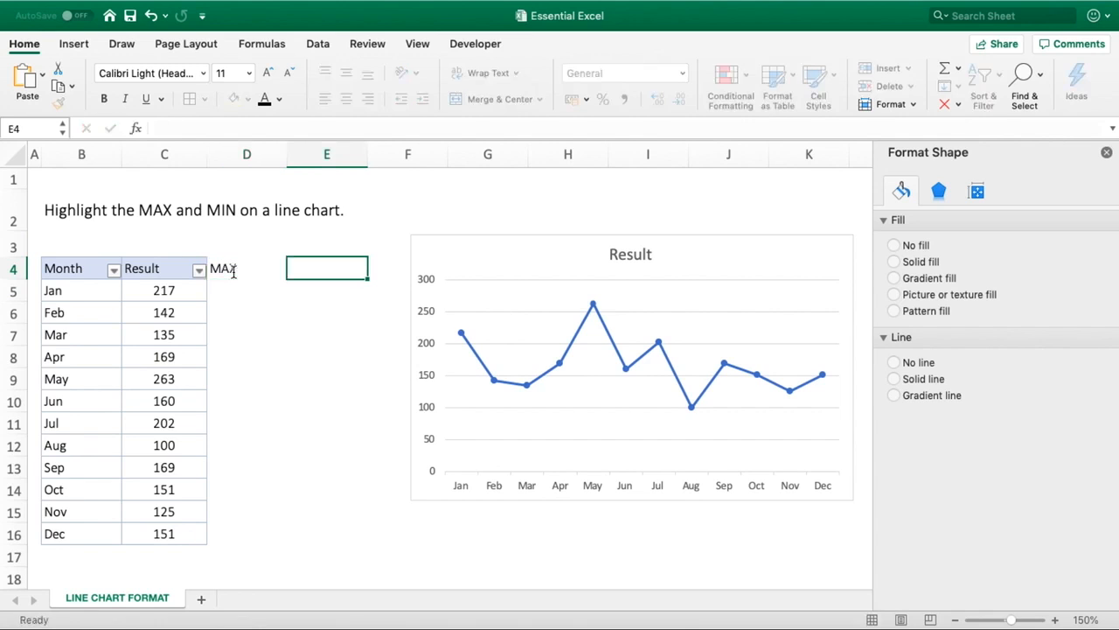
pyautogui.write('MIN')
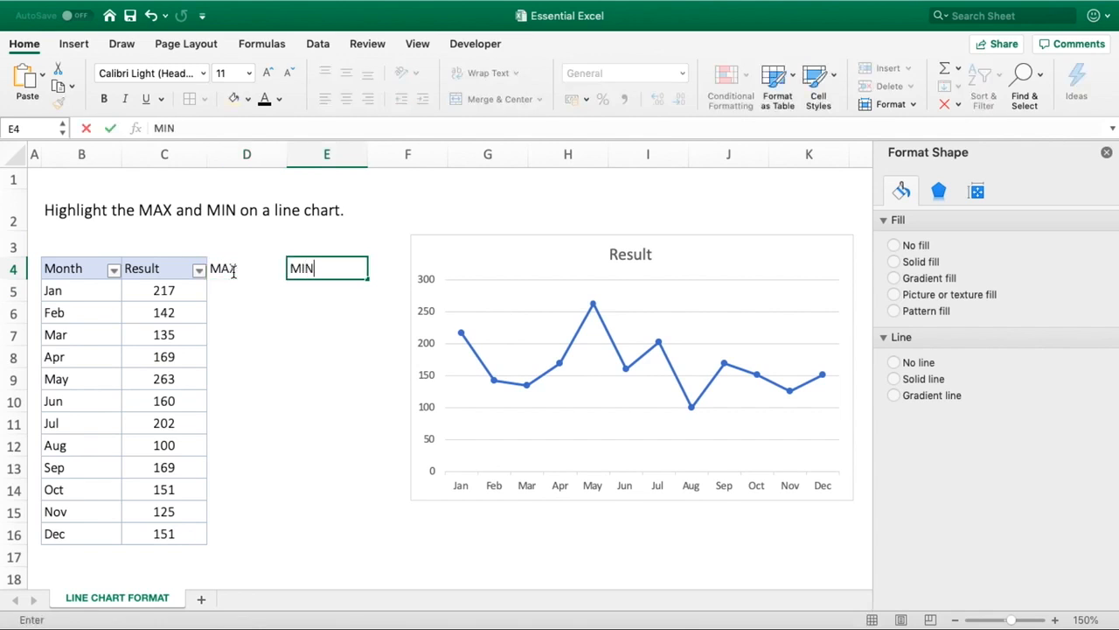
pyautogui.press('Return')
pyautogui.click(311, 431)
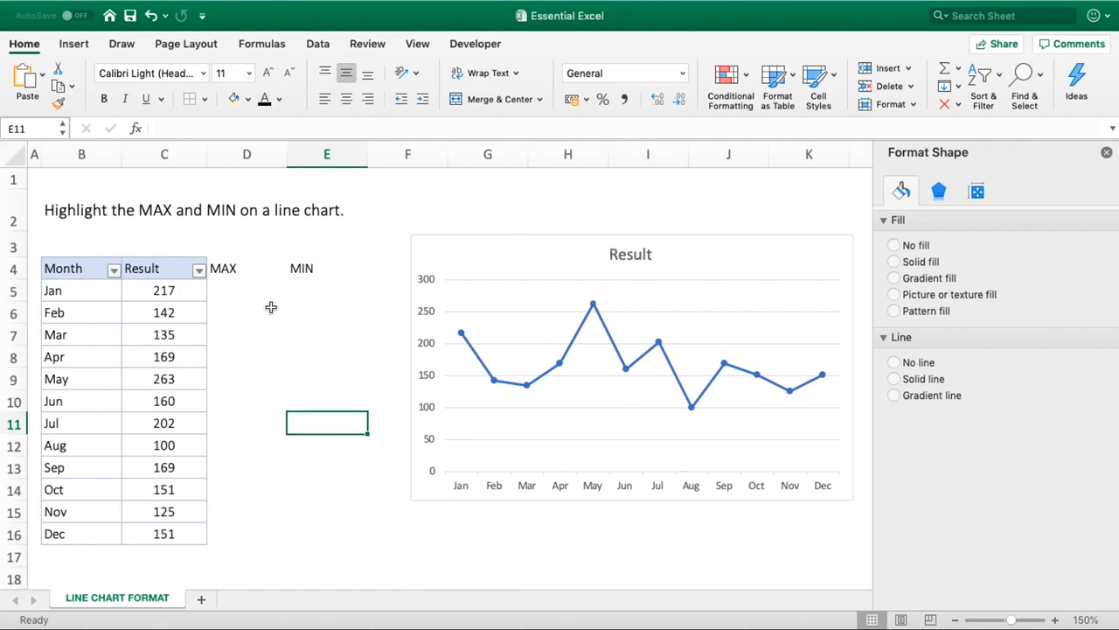
# Start an IF formula in D5 that tests whether C5 equals the MAX of C5:C16
pyautogui.click(245, 293)
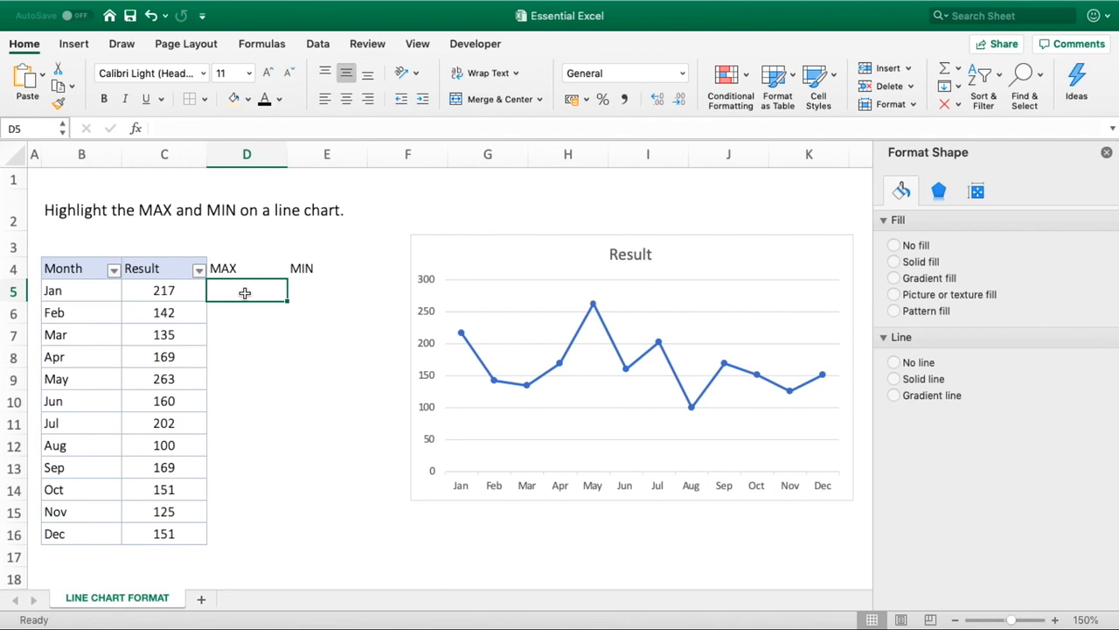
pyautogui.write('=if(')
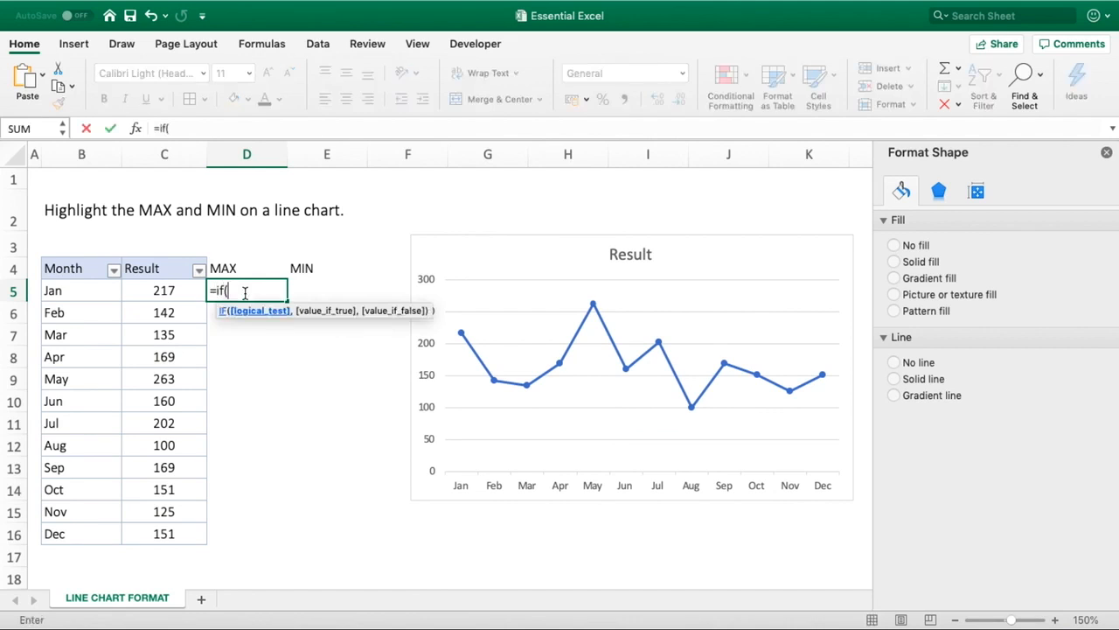
pyautogui.click(176, 297)
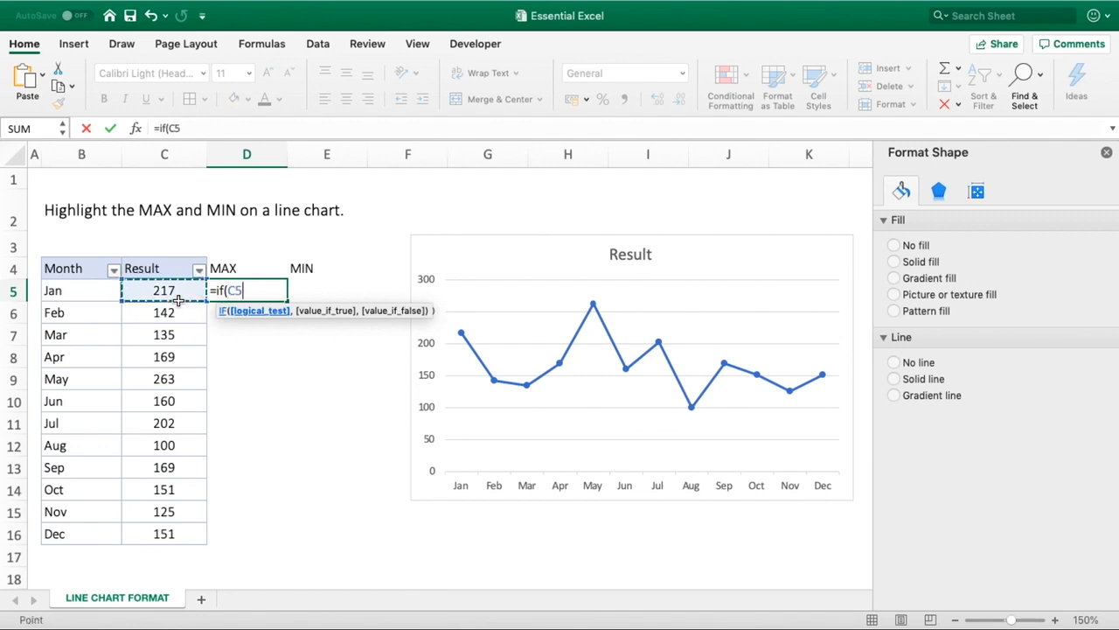
pyautogui.write('=MAX(')
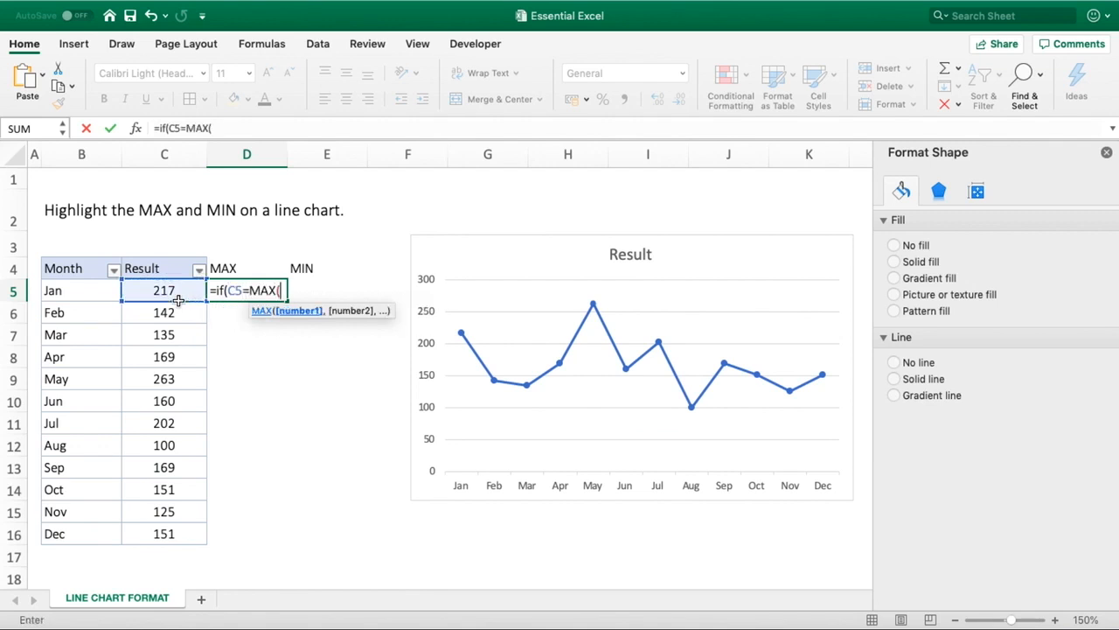
pyautogui.moveTo(177, 297); pyautogui.dragTo(173, 533)
# Make the MAX range in the D5 formula absolute as $C$5:$C$16 and close the MAX function
pyautogui.click(279, 290)
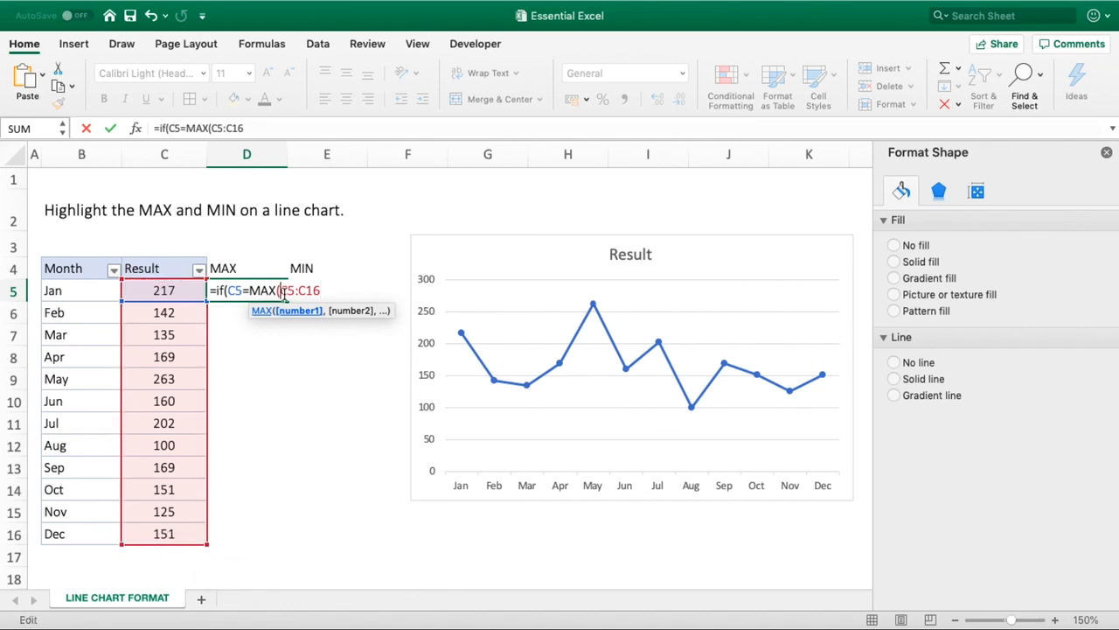
pyautogui.write('$')
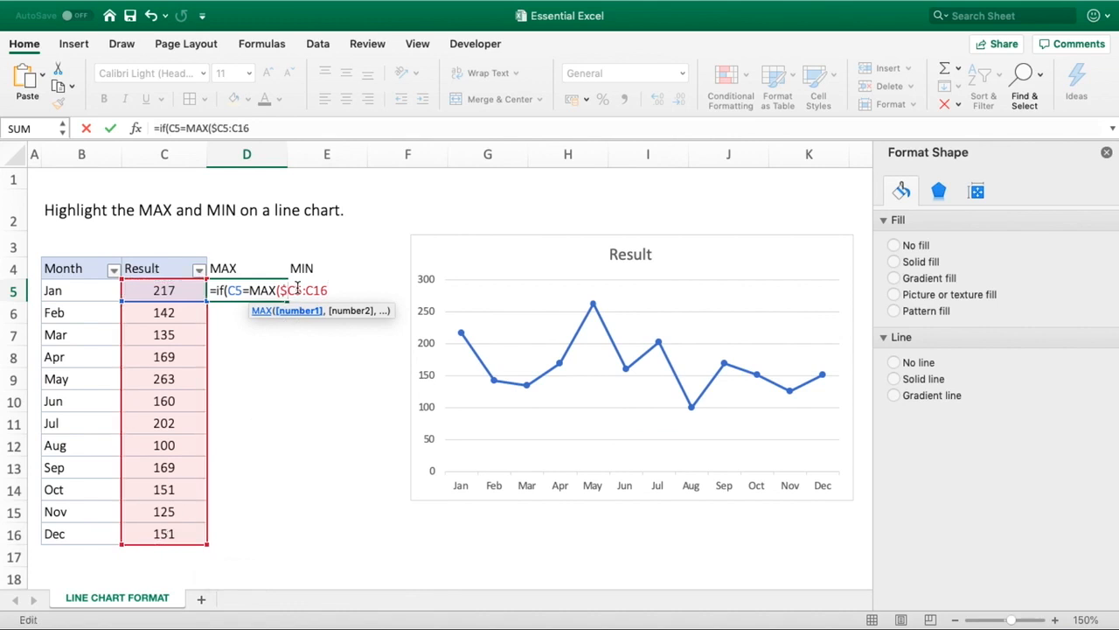
pyautogui.click(298, 290)
pyautogui.write('$')
pyautogui.click(313, 290)
pyautogui.write('$')
pyautogui.click(332, 290)
pyautogui.write('$C$')
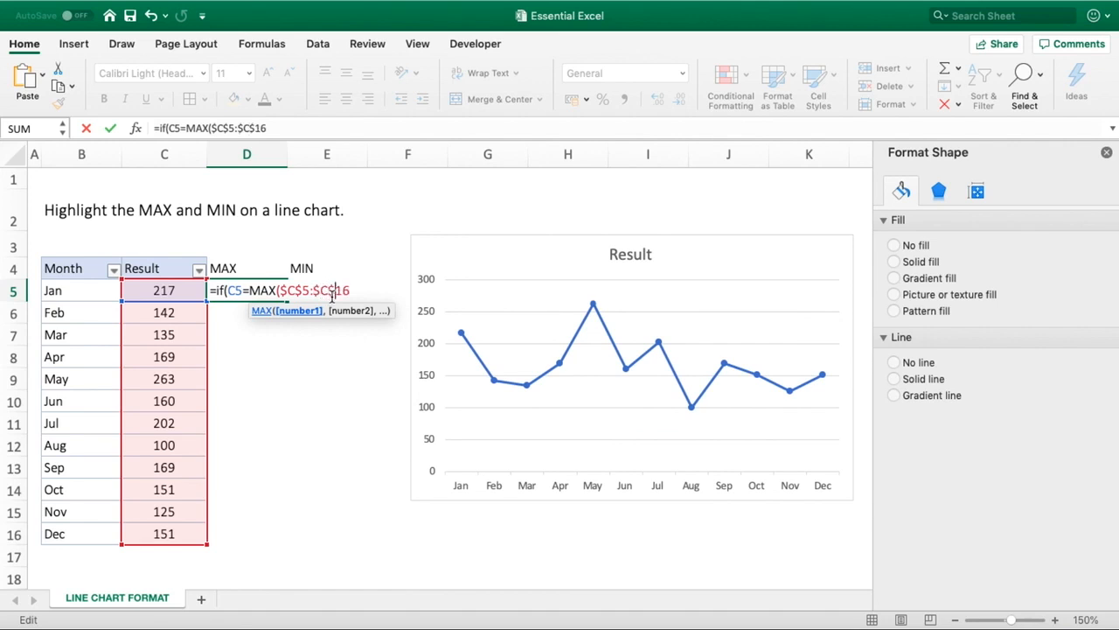
pyautogui.click(275, 130)
pyautogui.write(')')
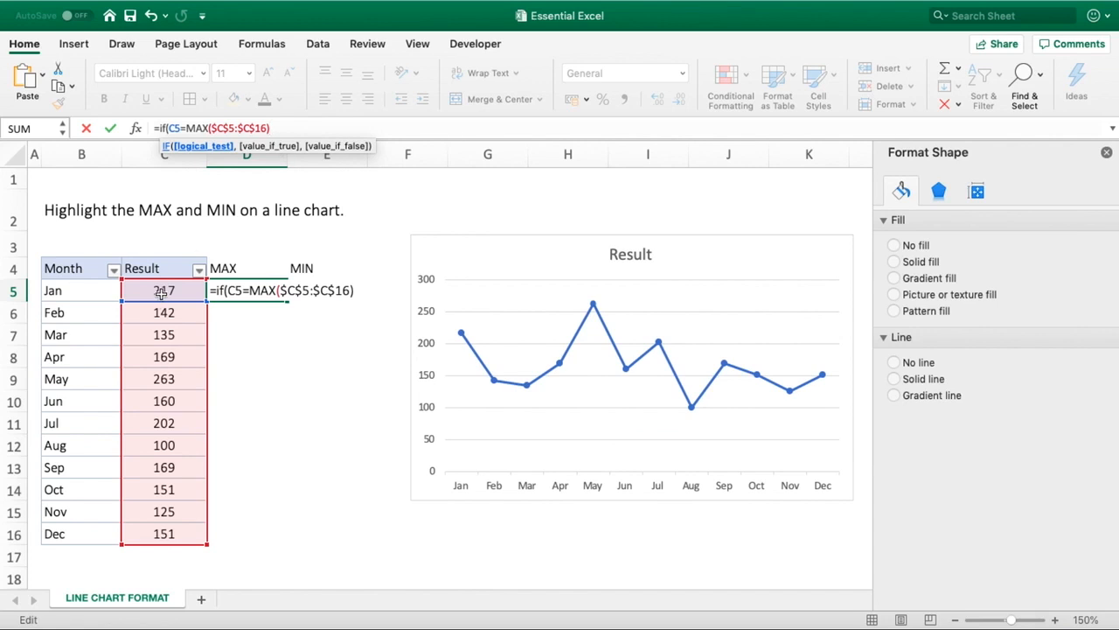
# Complete the D5 formula so it returns C5 when the test is true and empty text ("") otherwise
pyautogui.write(',')
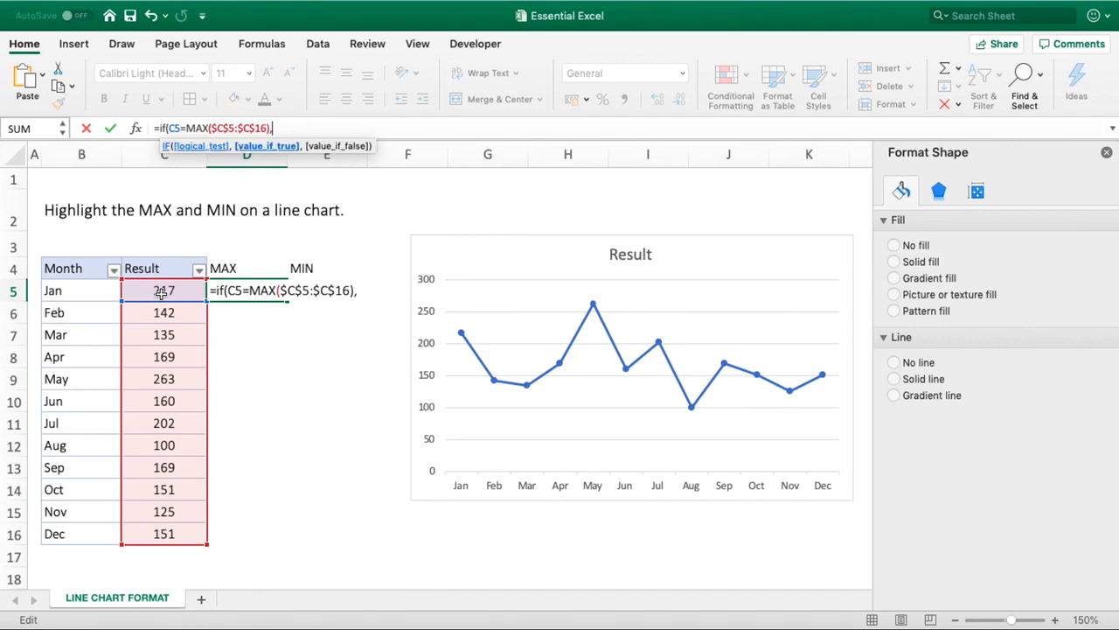
pyautogui.click(159, 290)
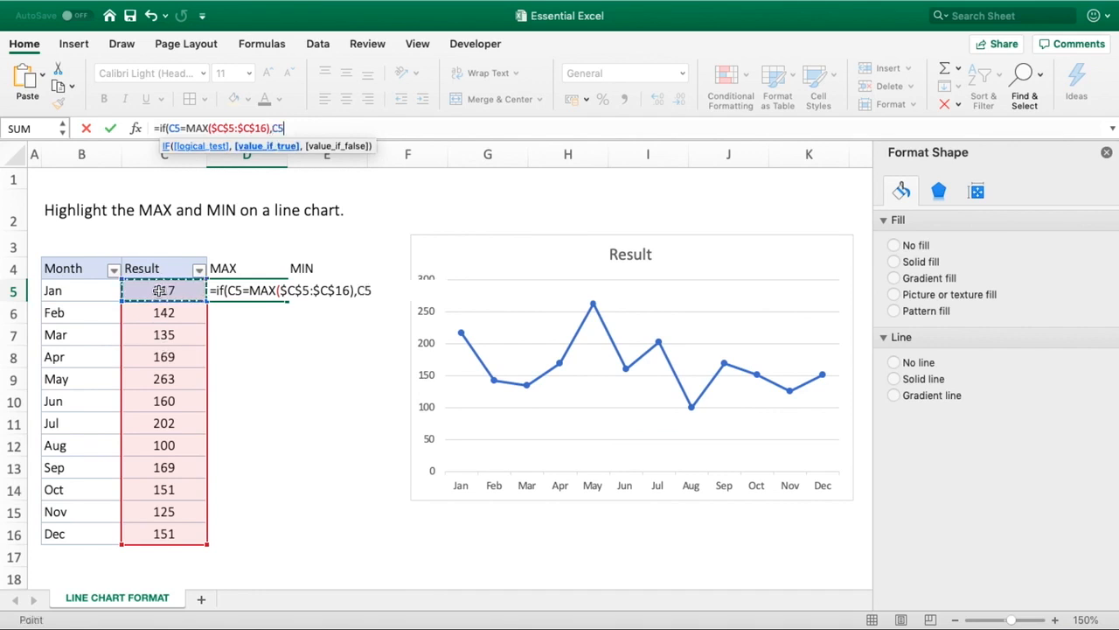
pyautogui.write(',')
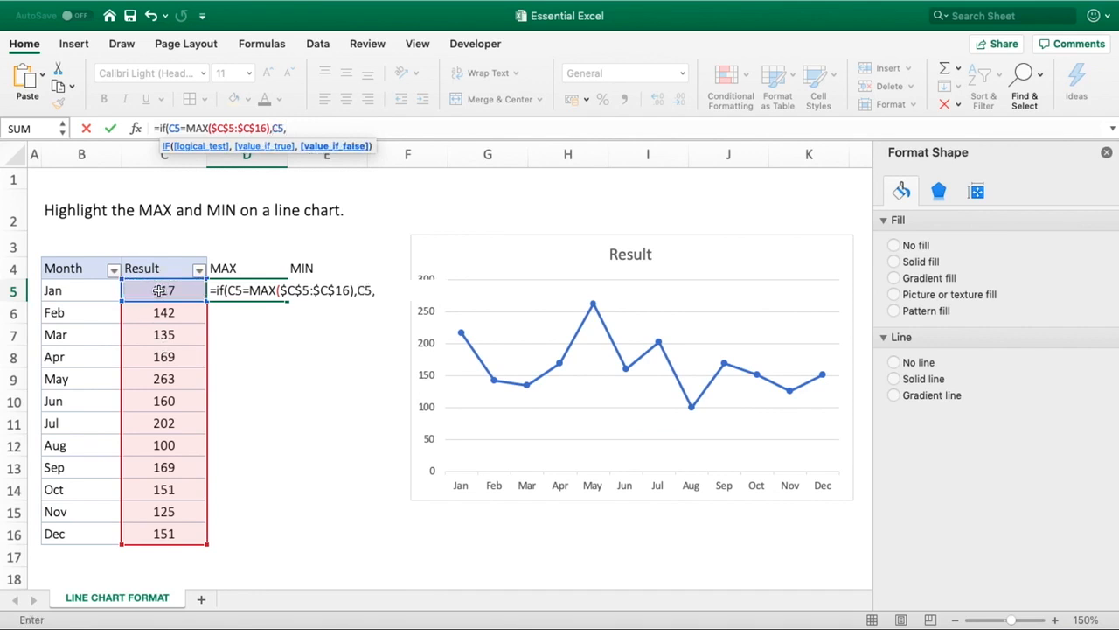
pyautogui.write('"")')
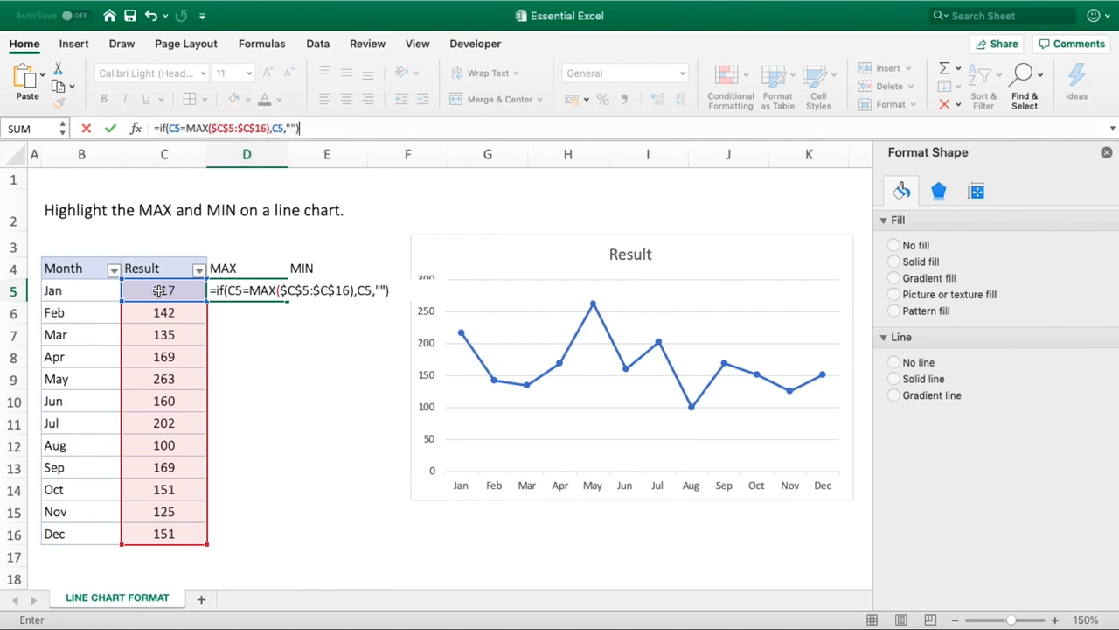
pyautogui.press('Return')
# Fill the MAX formula from D5 down to D16 and compare it with the May result
pyautogui.click(276, 293)
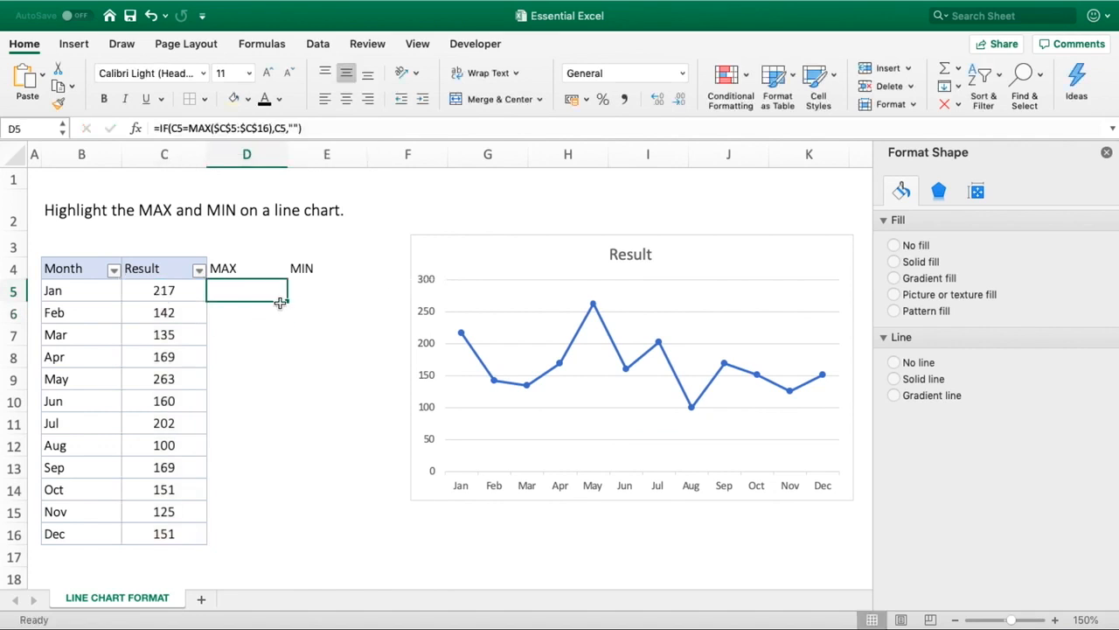
pyautogui.moveTo(288, 301); pyautogui.dragTo(270, 539)
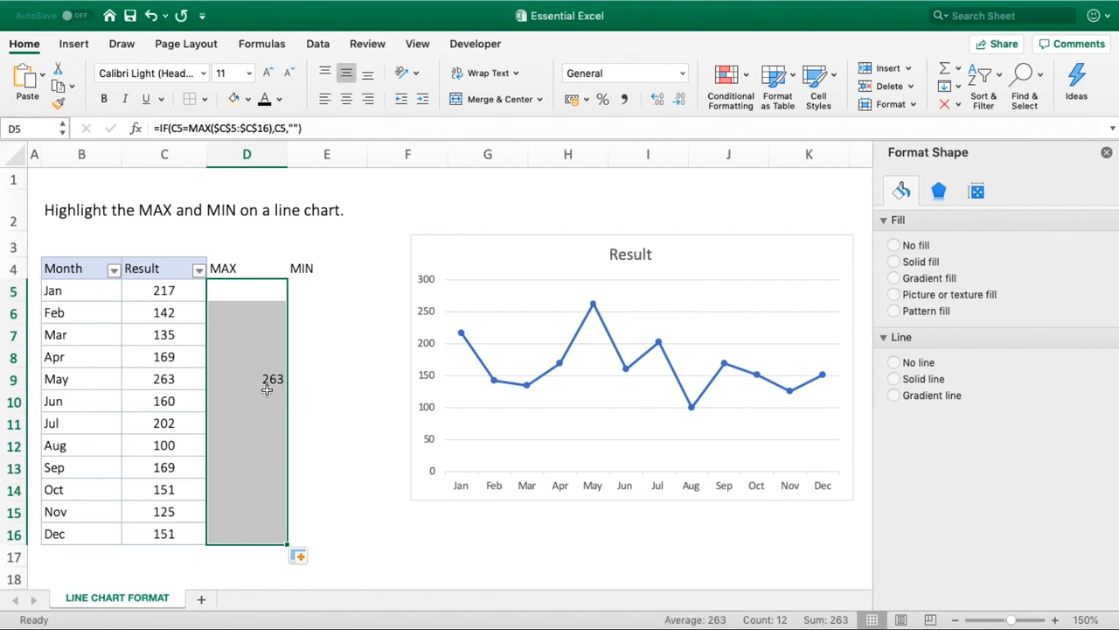
pyautogui.click(186, 384)
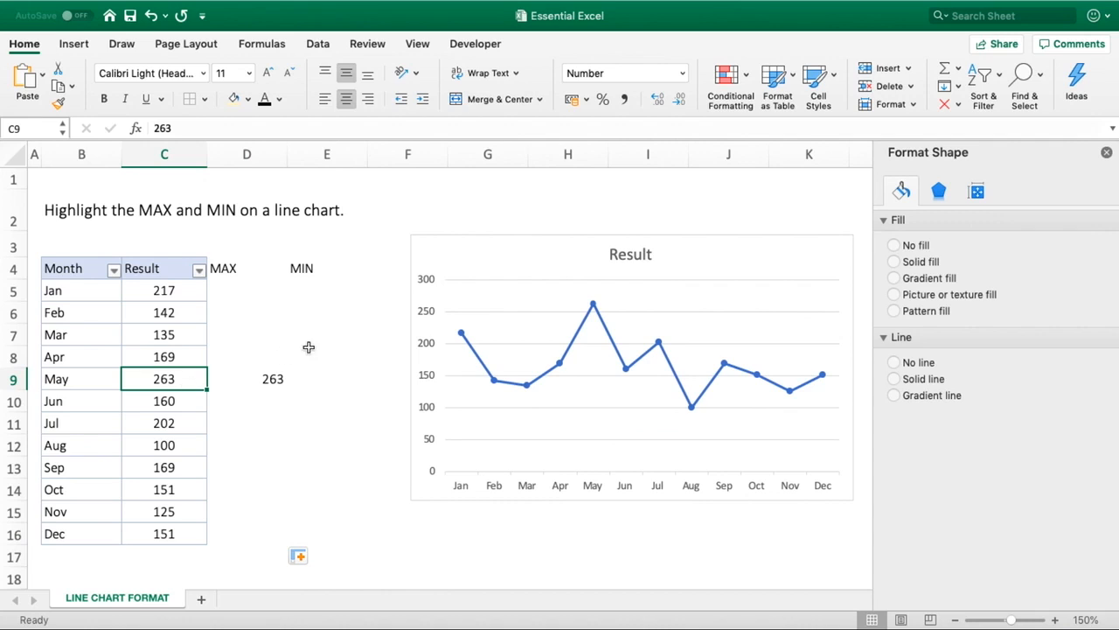
# Start an IF formula in E5 that tests whether C5 equals the MIN of C5:C16
pyautogui.click(311, 296)
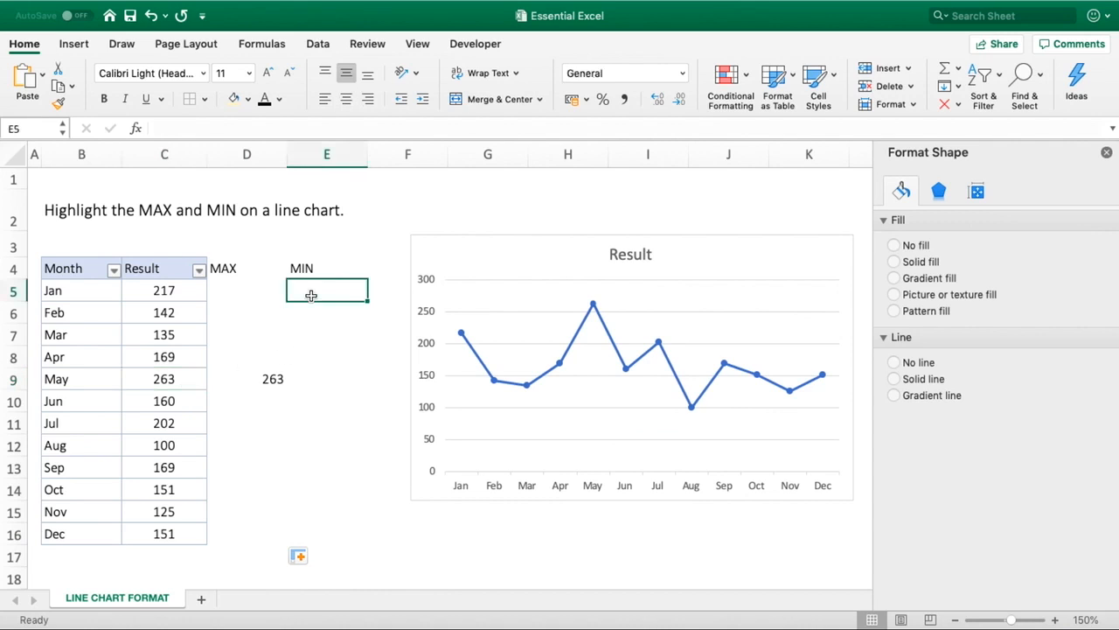
pyautogui.write('=')
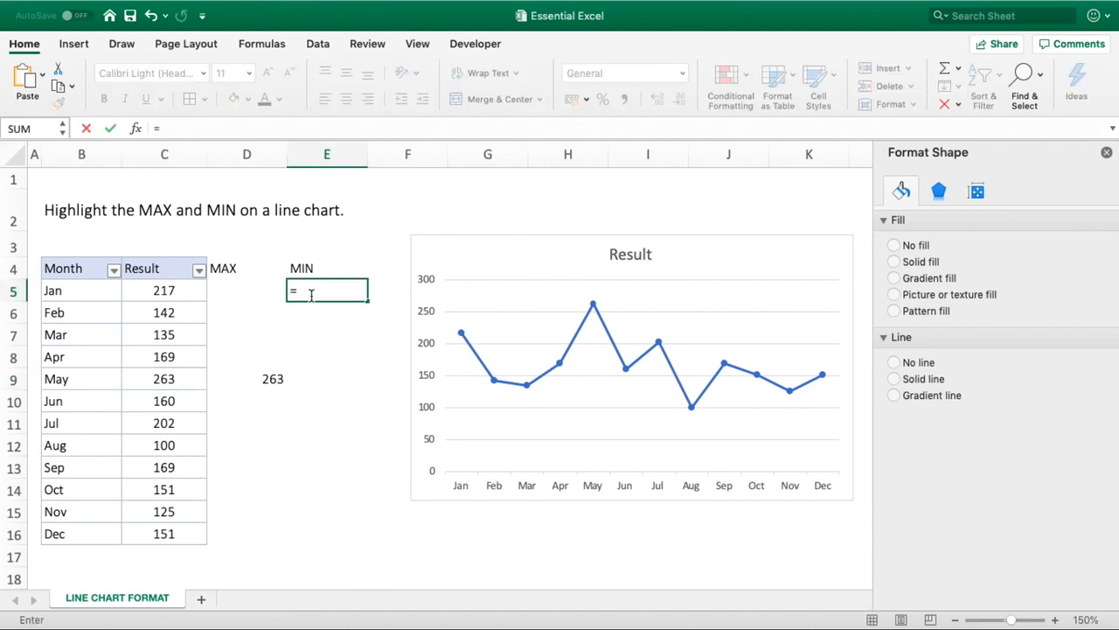
pyautogui.write('IF(')
pyautogui.click(156, 293)
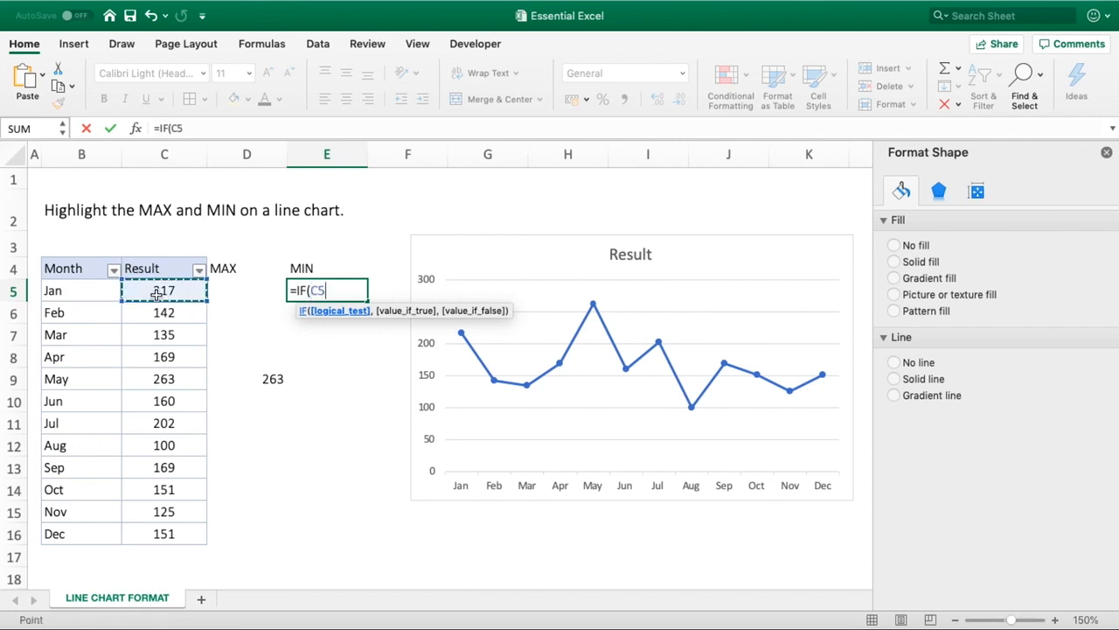
pyautogui.write('=MIN(')
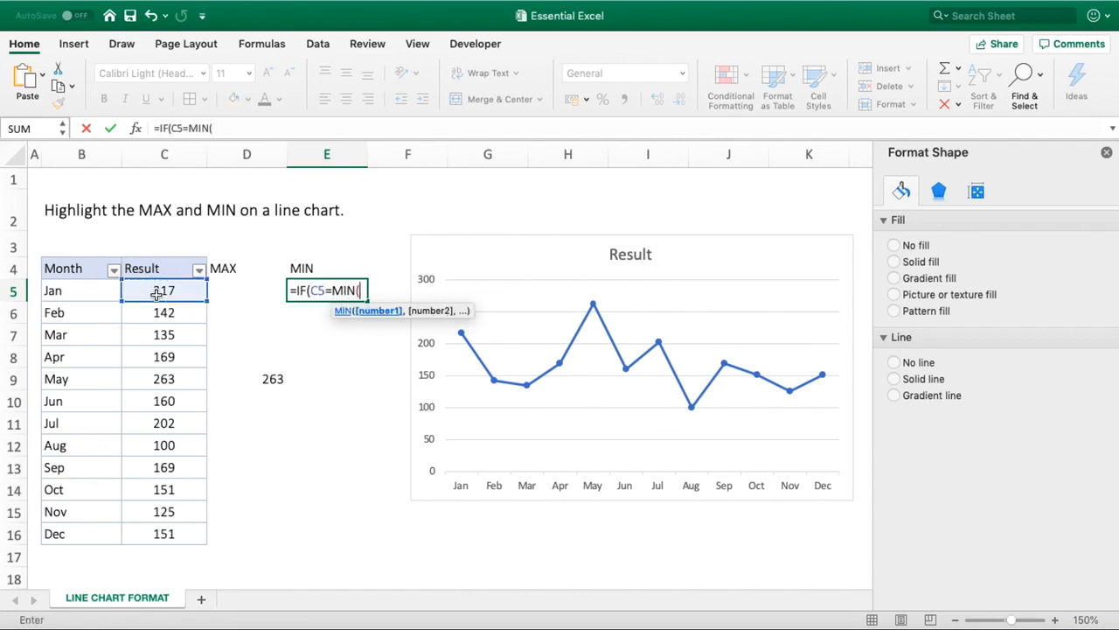
pyautogui.moveTo(156, 293); pyautogui.dragTo(175, 530)
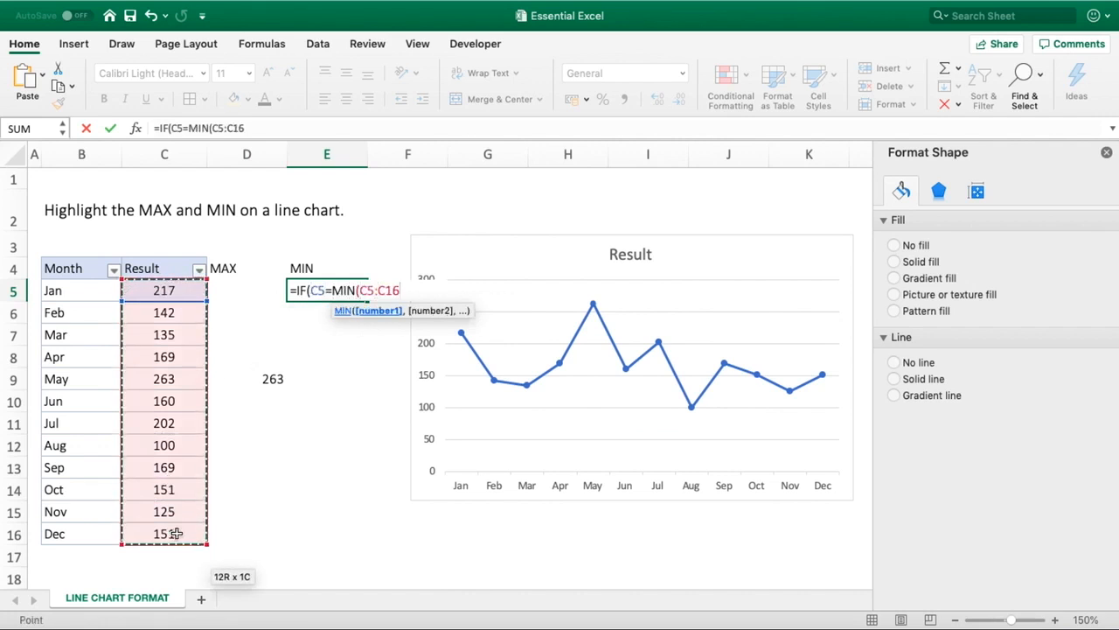
pyautogui.write(')')
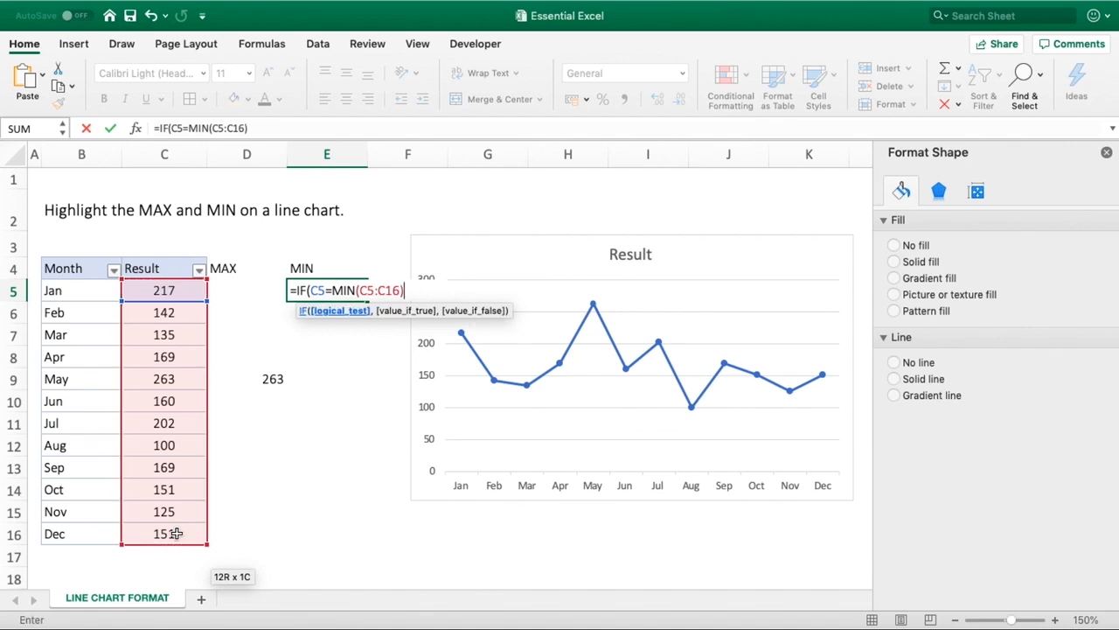
# Make the MIN range in the E5 formula absolute as $C$5:$C$16
pyautogui.click(215, 128)
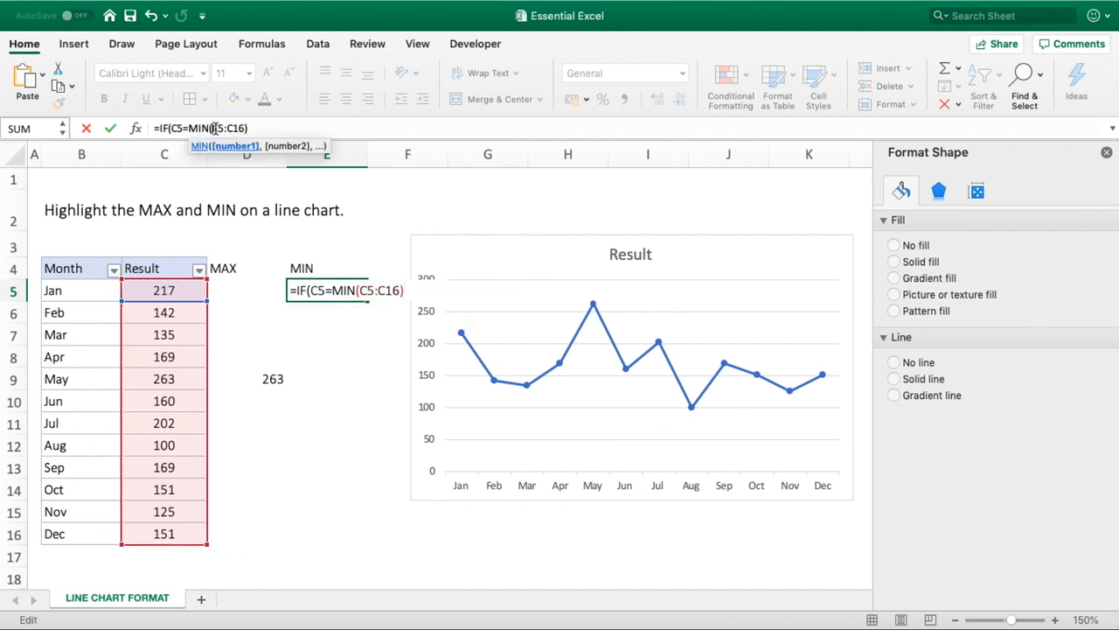
pyautogui.write('$')
pyautogui.press('Right')
pyautogui.write('$')
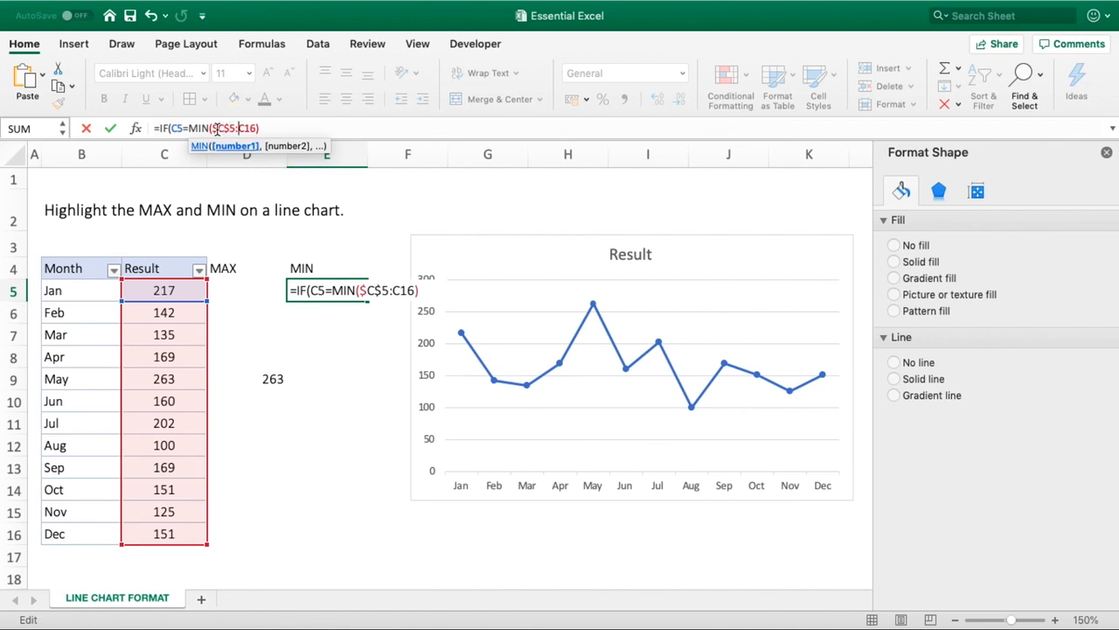
pyautogui.press('Right')
pyautogui.press('Right')
pyautogui.write('$')
pyautogui.press('Right')
pyautogui.write('$')
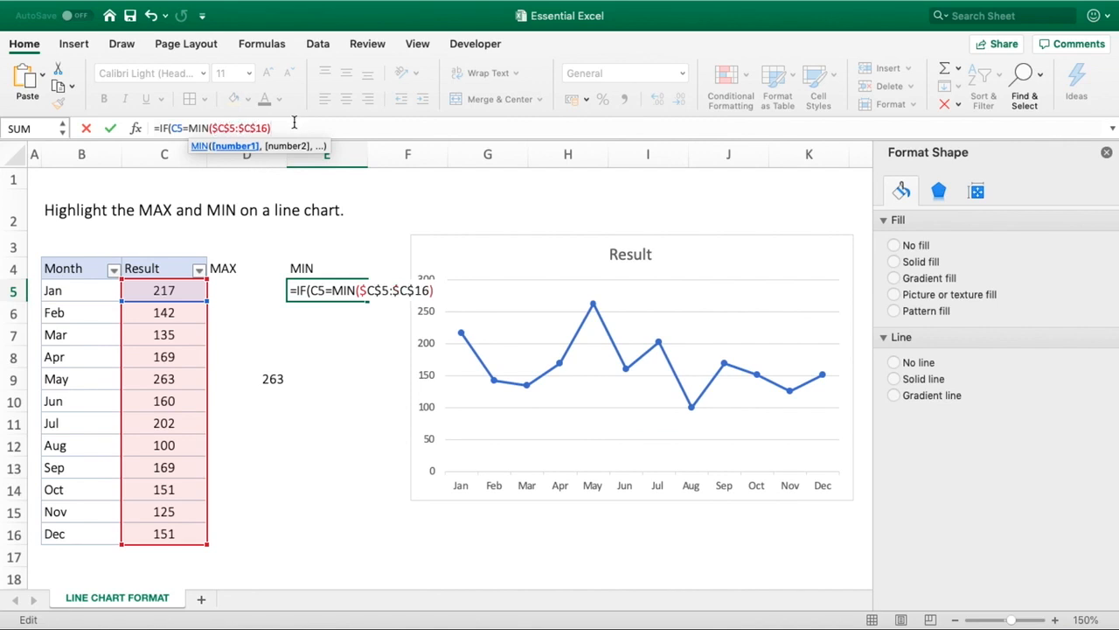
# Complete the E5 formula so it returns C5 when the test is true and empty text ("") otherwise
pyautogui.press('Right')
pyautogui.press('Right')
pyautogui.press('Right')
pyautogui.write(',')
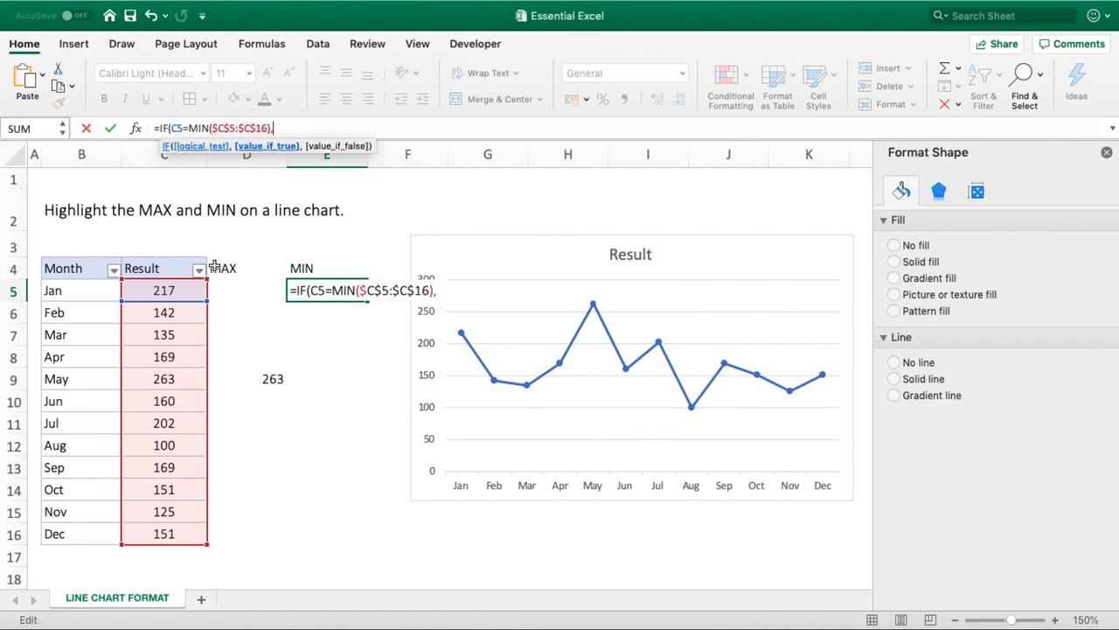
pyautogui.click(175, 294)
pyautogui.write(',')
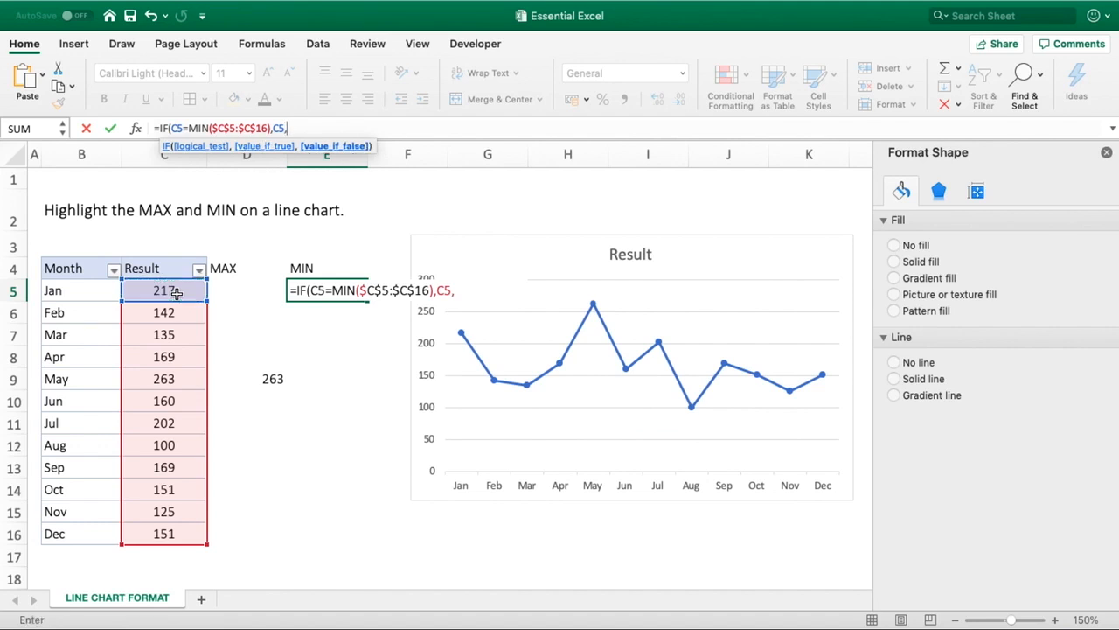
pyautogui.write('"")')
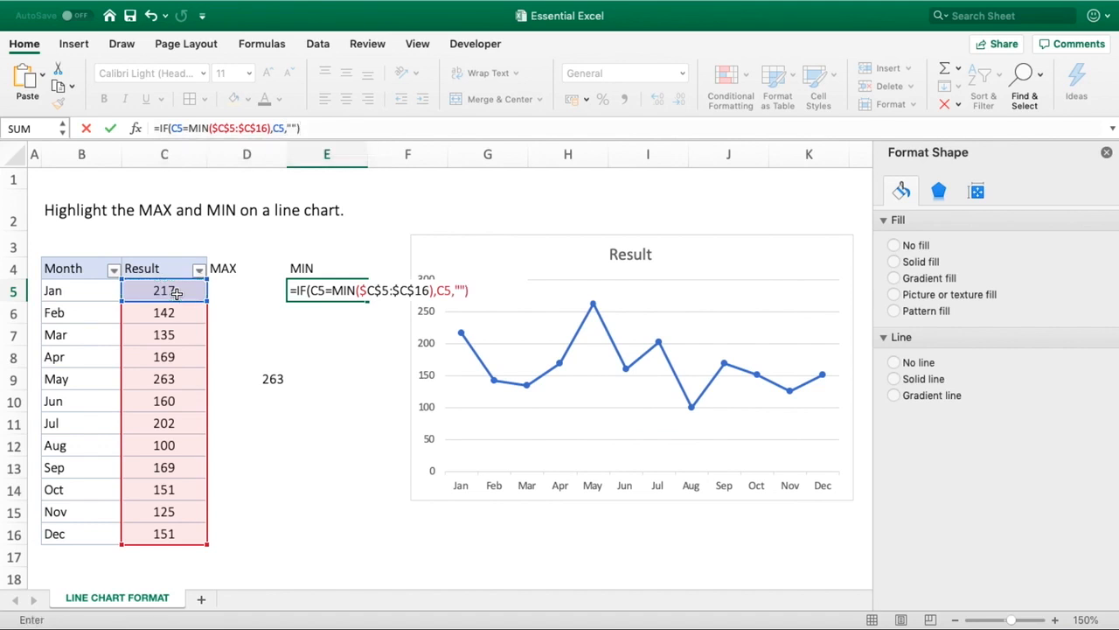
pyautogui.press('Return')
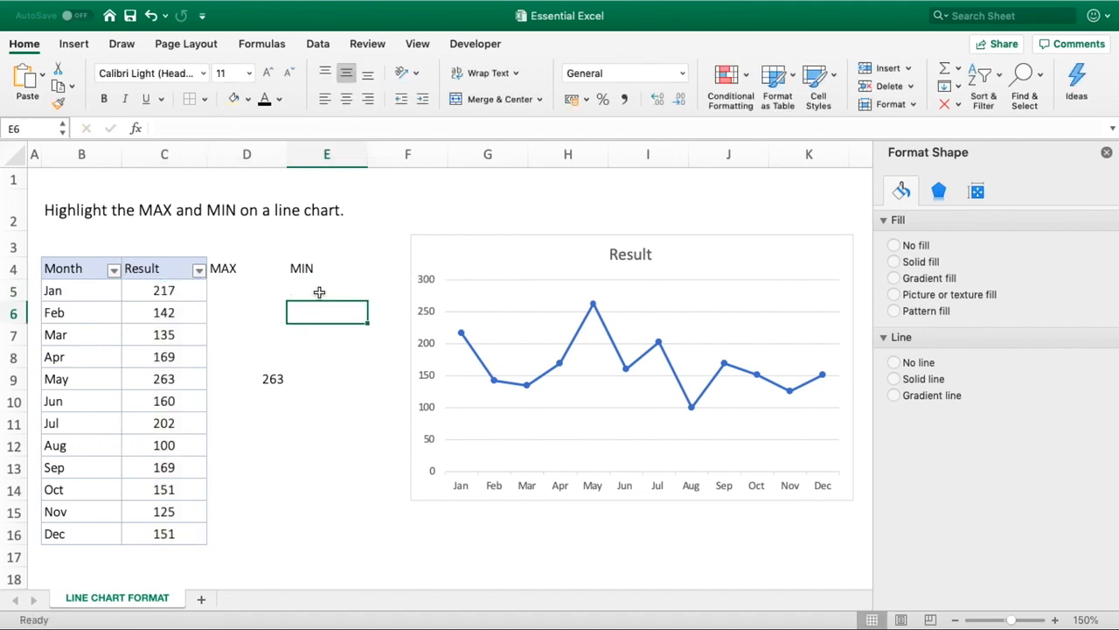
# Fill the MIN formula from E5 down to E16
pyautogui.click(320, 289)
pyautogui.moveTo(368, 300); pyautogui.dragTo(357, 546)
pyautogui.click(458, 563)
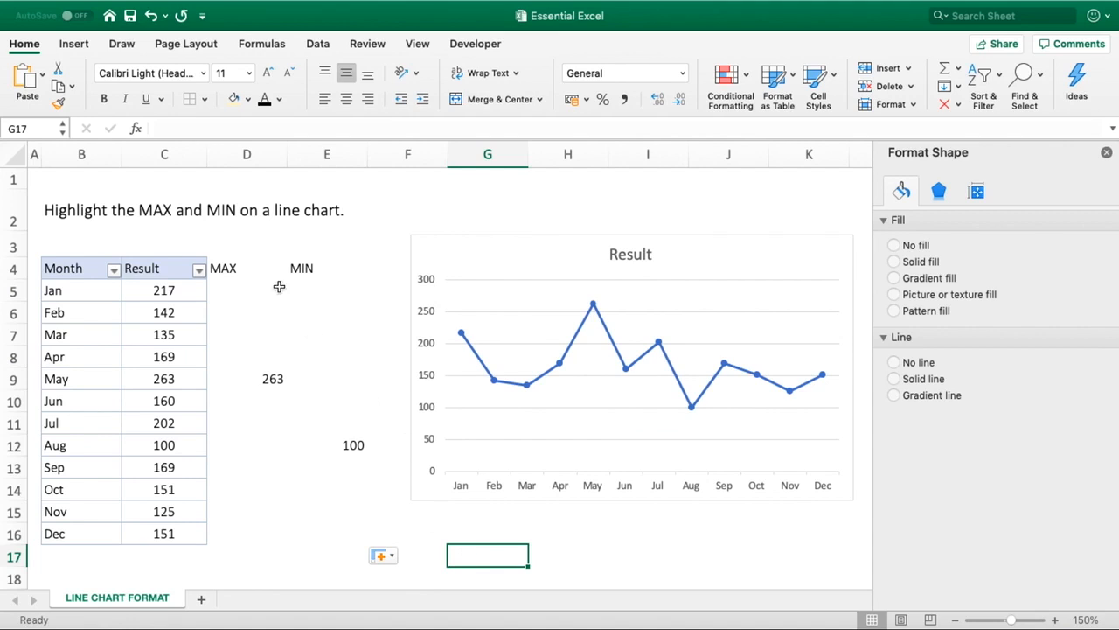
# Extend the line chart's source data to include the MAX and MIN columns through E16
pyautogui.moveTo(259, 274); pyautogui.dragTo(259, 531)
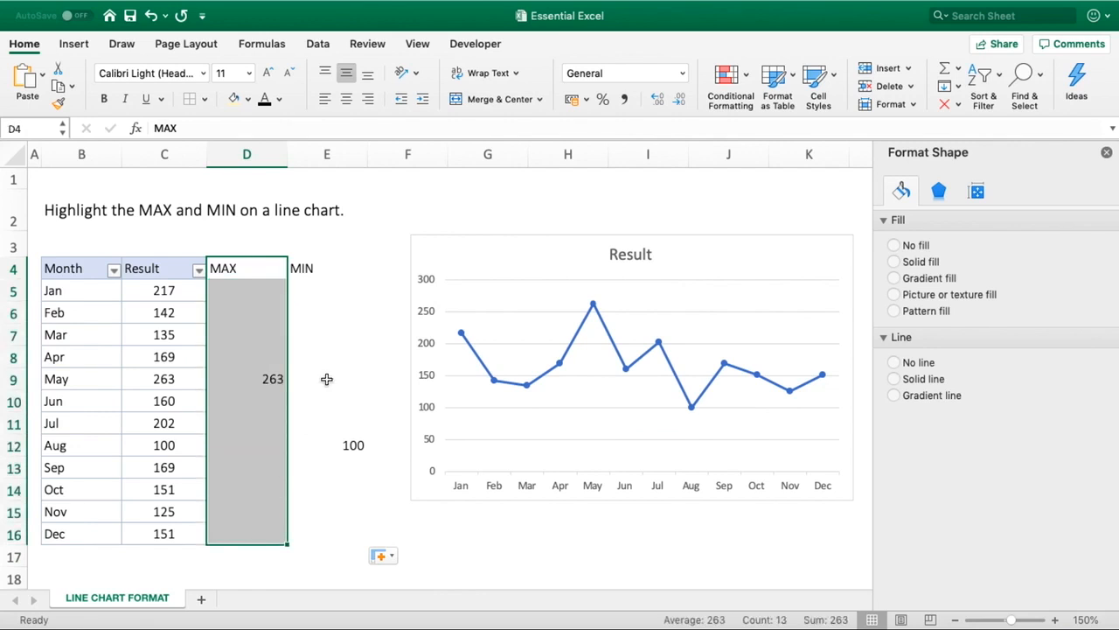
pyautogui.moveTo(334, 272); pyautogui.dragTo(351, 536)
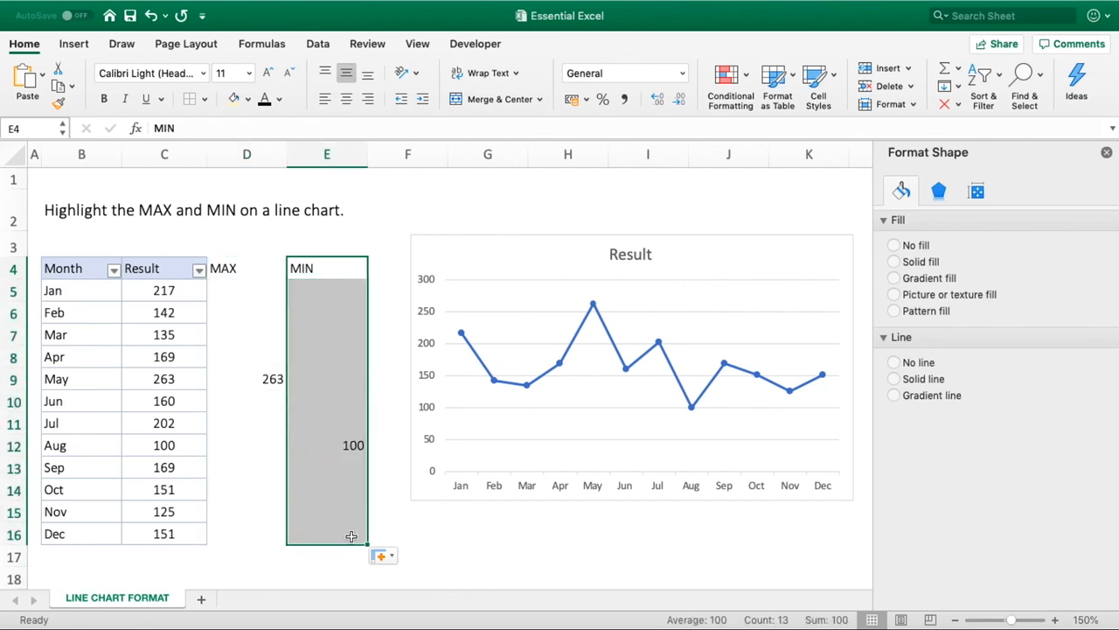
pyautogui.click(419, 495)
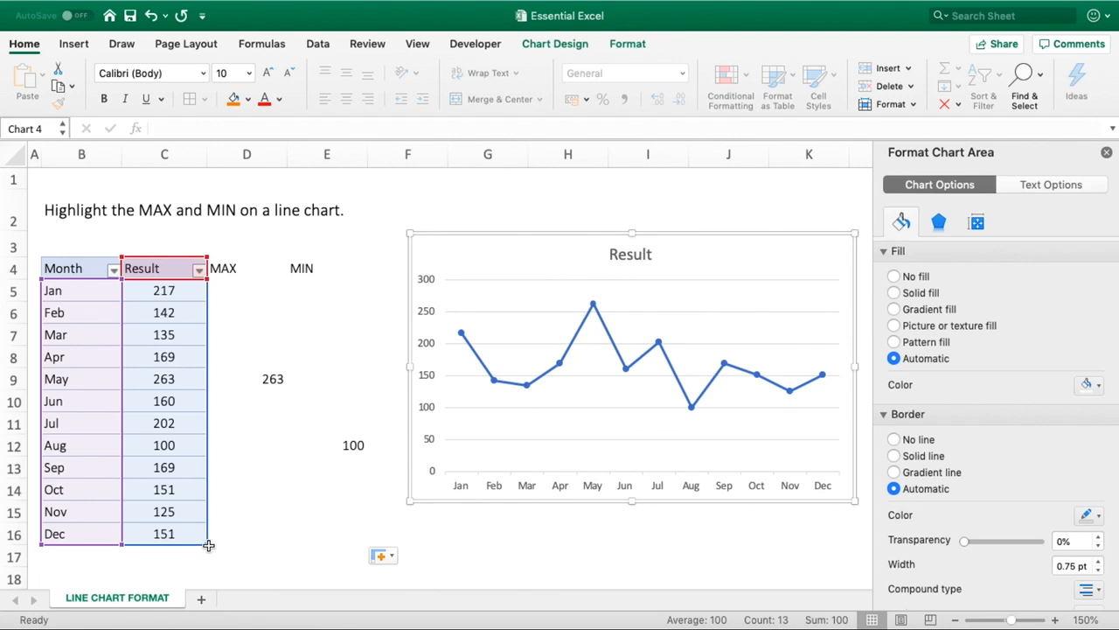
pyautogui.moveTo(208, 543); pyautogui.dragTo(367, 544)
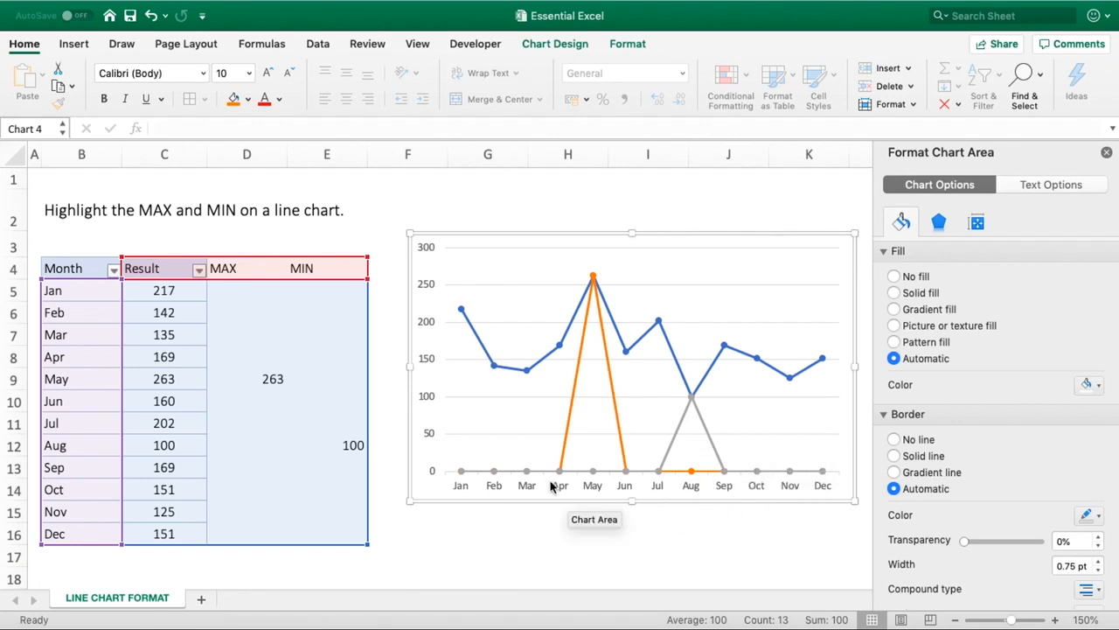
# Replace the empty-text result in the D5 MAX formula with NA(), giving =IF(C5=MAX($C$5:$C$16),C5,NA())
pyautogui.click(229, 293)
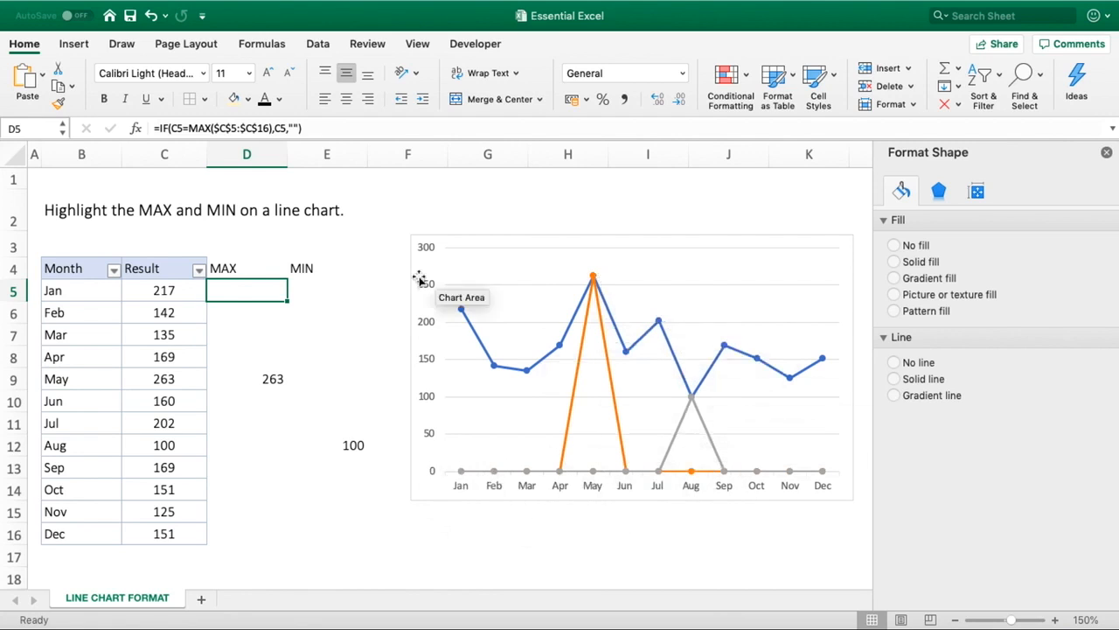
pyautogui.click(298, 128)
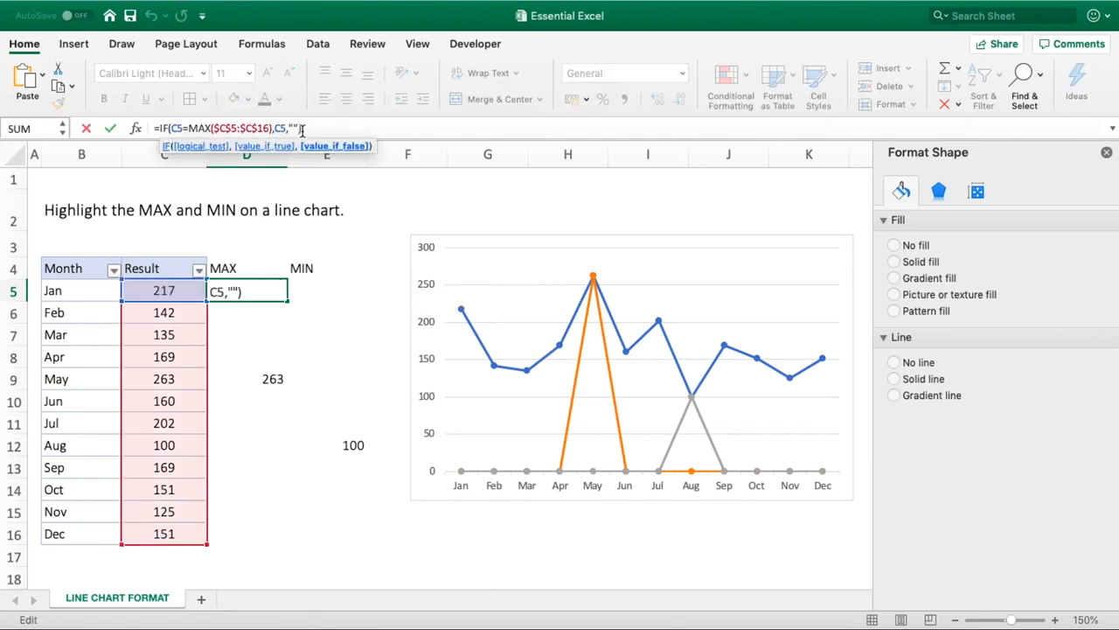
pyautogui.doubleClick(298, 129)
pyautogui.write('NA()')
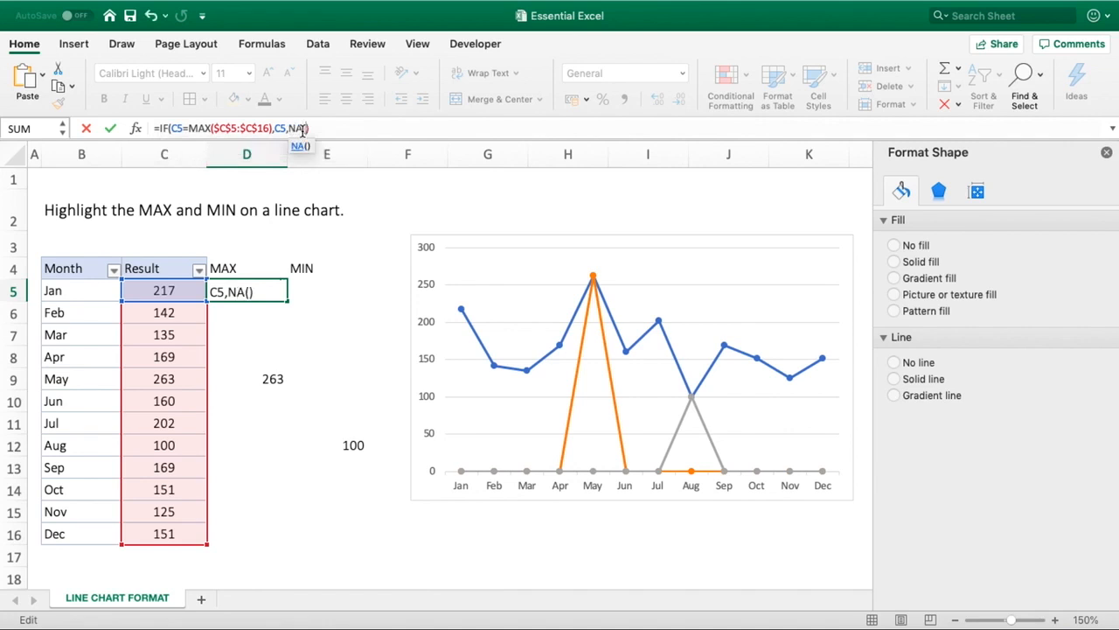
pyautogui.press('Return')
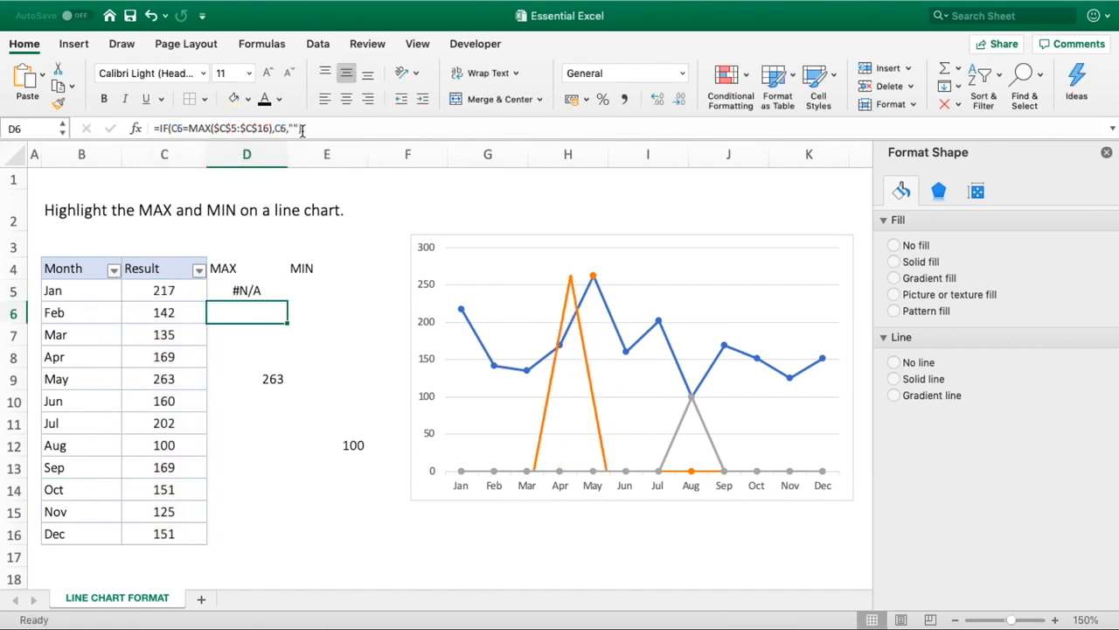
pyautogui.click(252, 290)
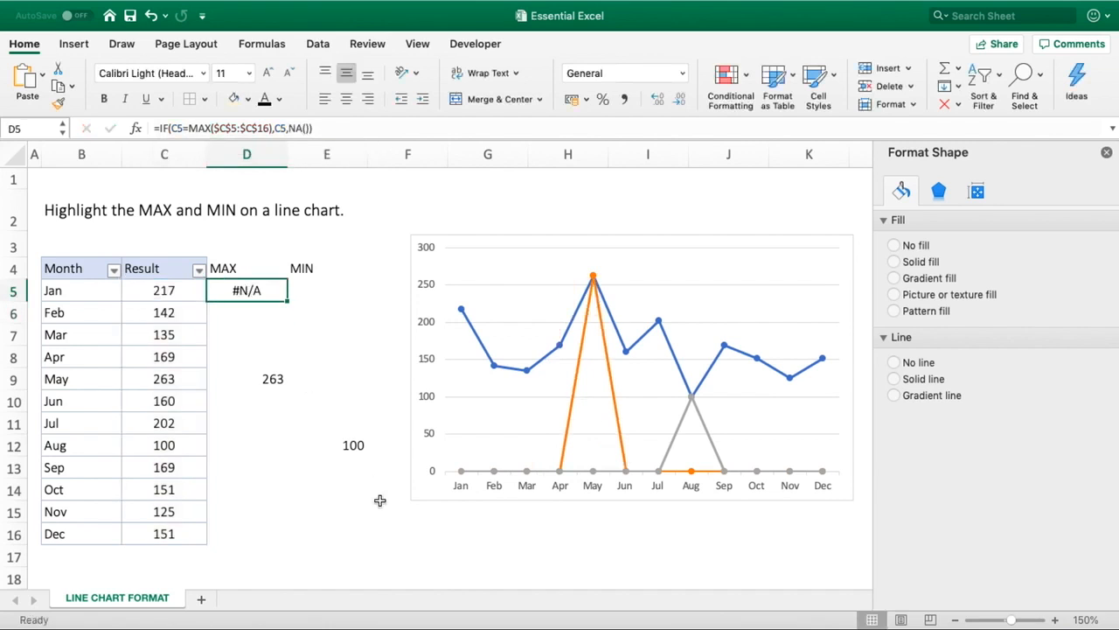
# Replace the empty-text result in the E5 MIN formula with NA(), giving =IF(C5=MIN($C$5:$C$16),C5,NA())
pyautogui.click(310, 281)
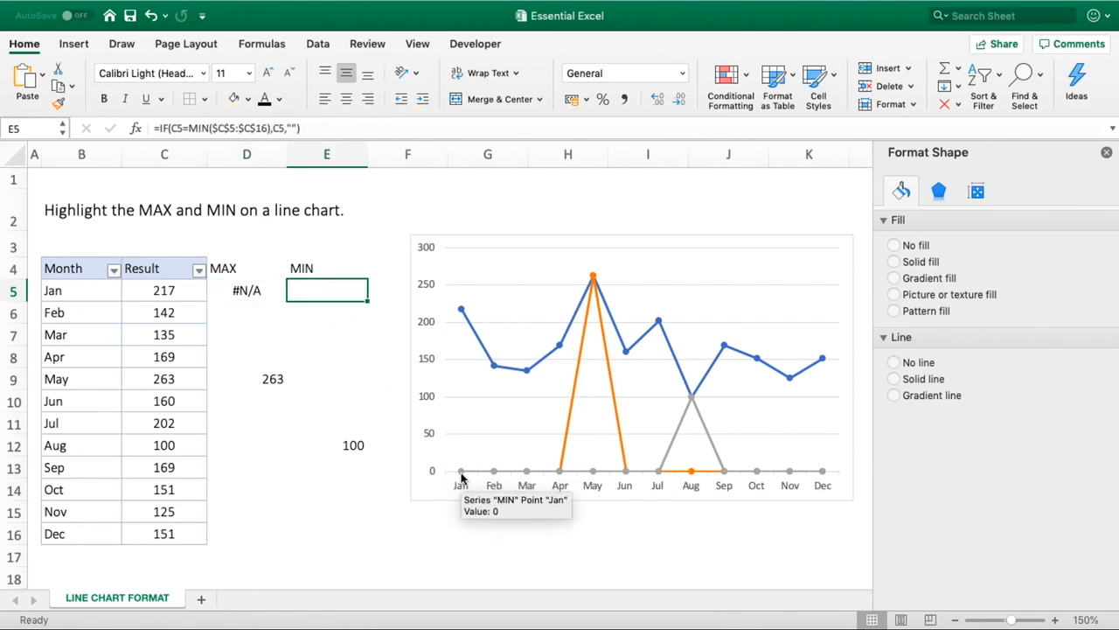
pyautogui.click(301, 129)
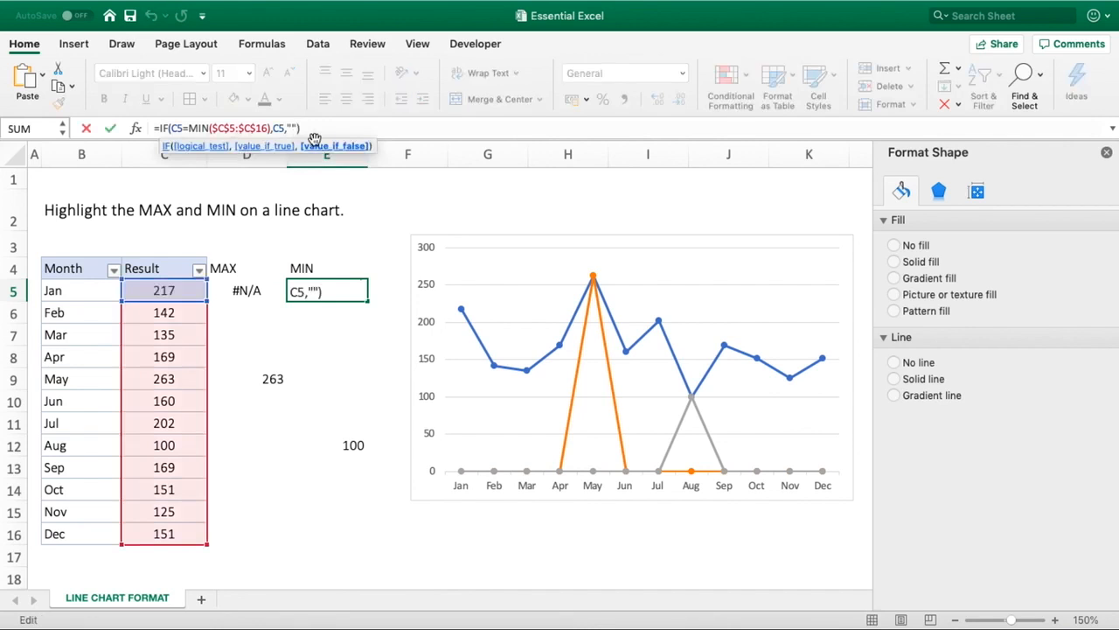
pyautogui.press('BackSpace')
pyautogui.press('BackSpace')
pyautogui.write('NA()')
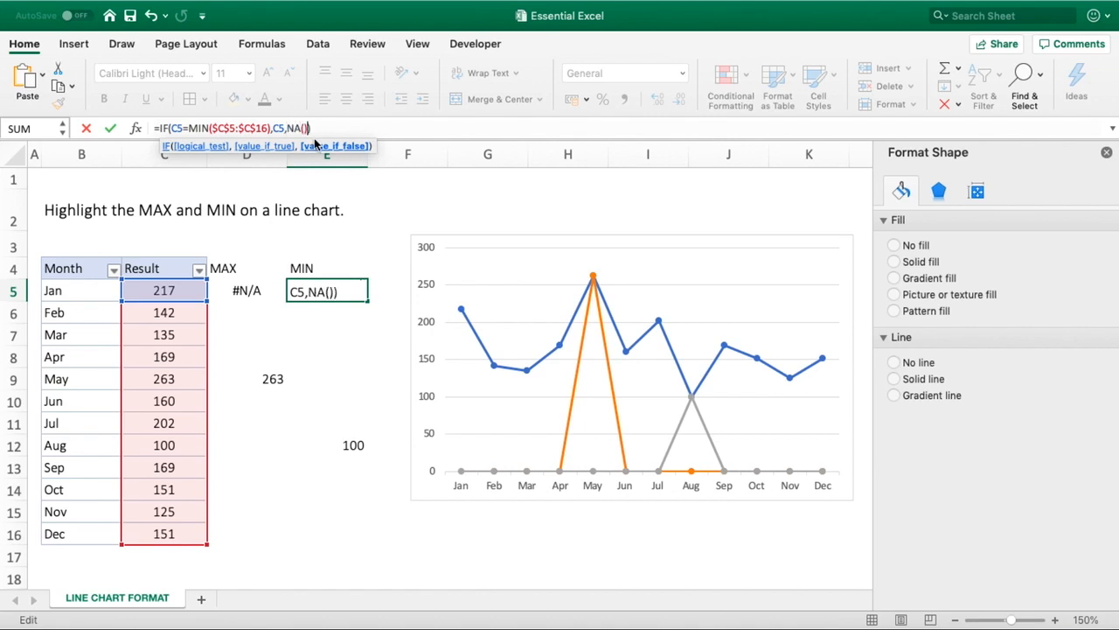
pyautogui.press('Return')
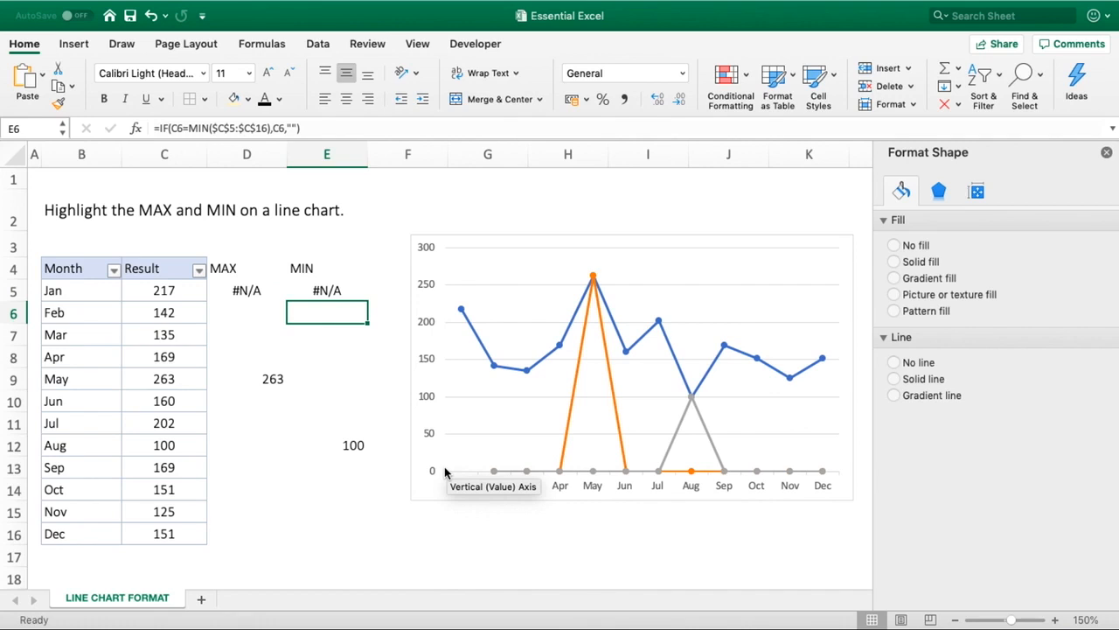
pyautogui.click(253, 307)
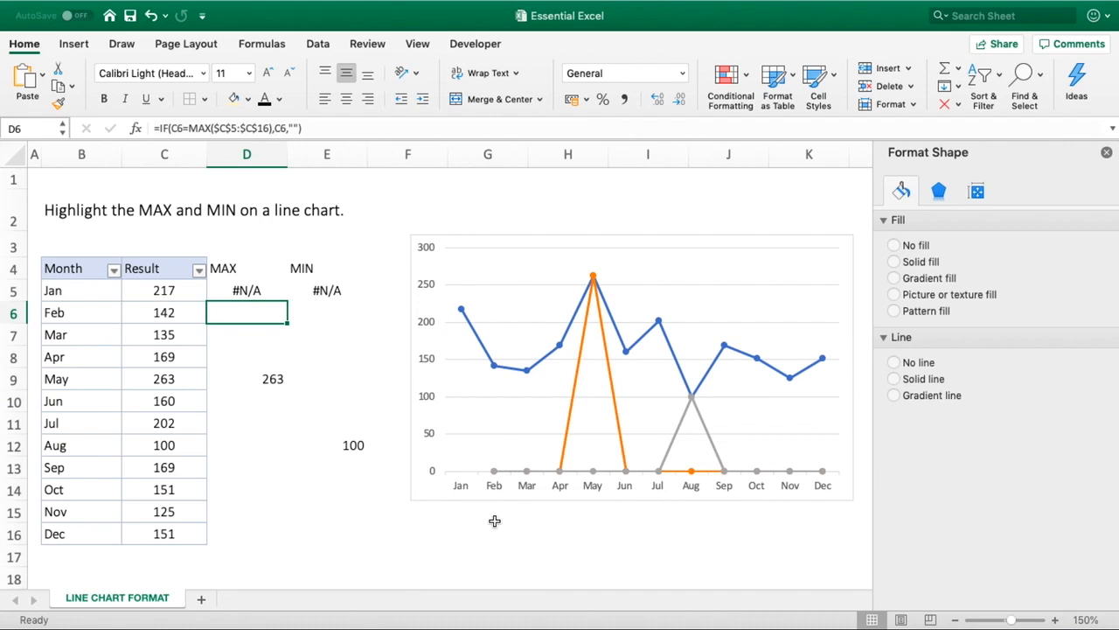
pyautogui.moveTo(260, 302); pyautogui.dragTo(259, 298)
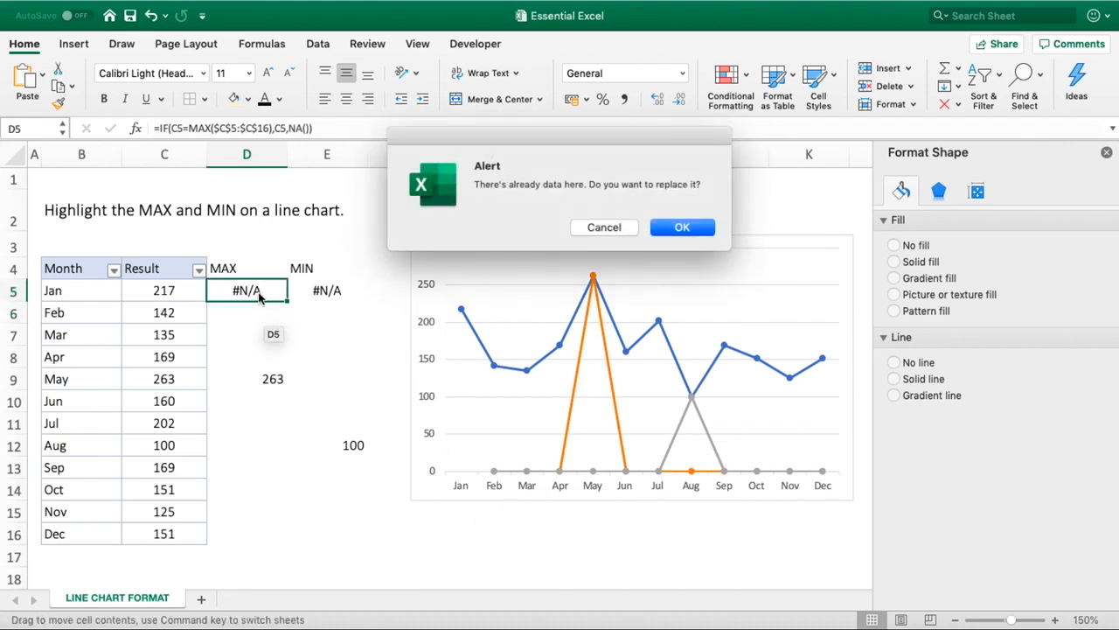
pyautogui.click(598, 226)
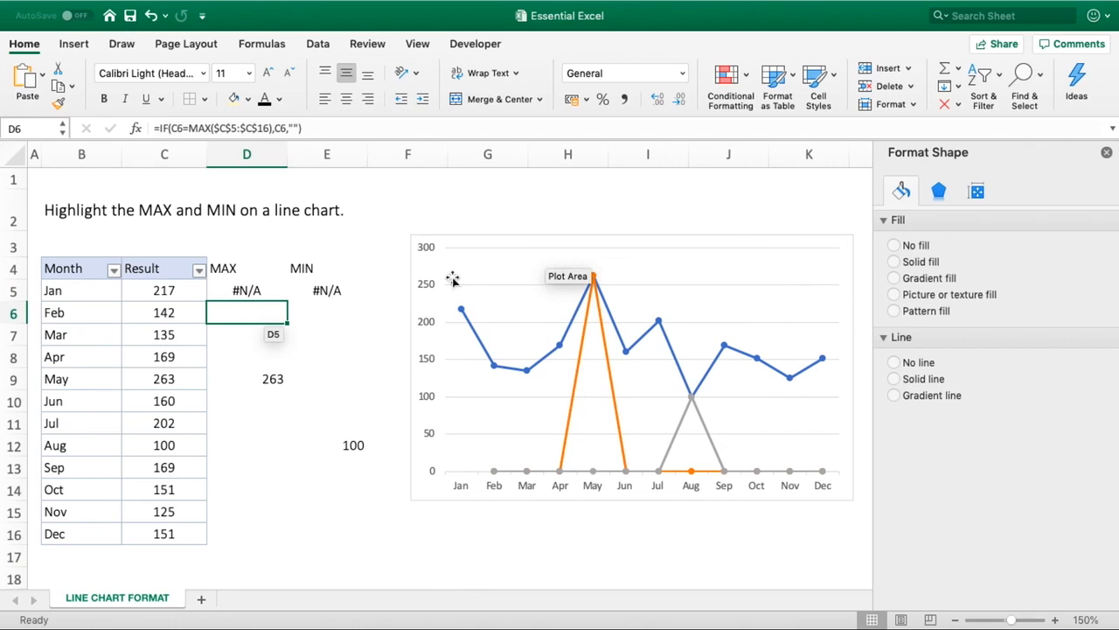
# Fill the updated MAX and MIN formulas from D5:E5 down to row 16
pyautogui.click(252, 291)
pyautogui.moveTo(252, 291); pyautogui.dragTo(364, 541)
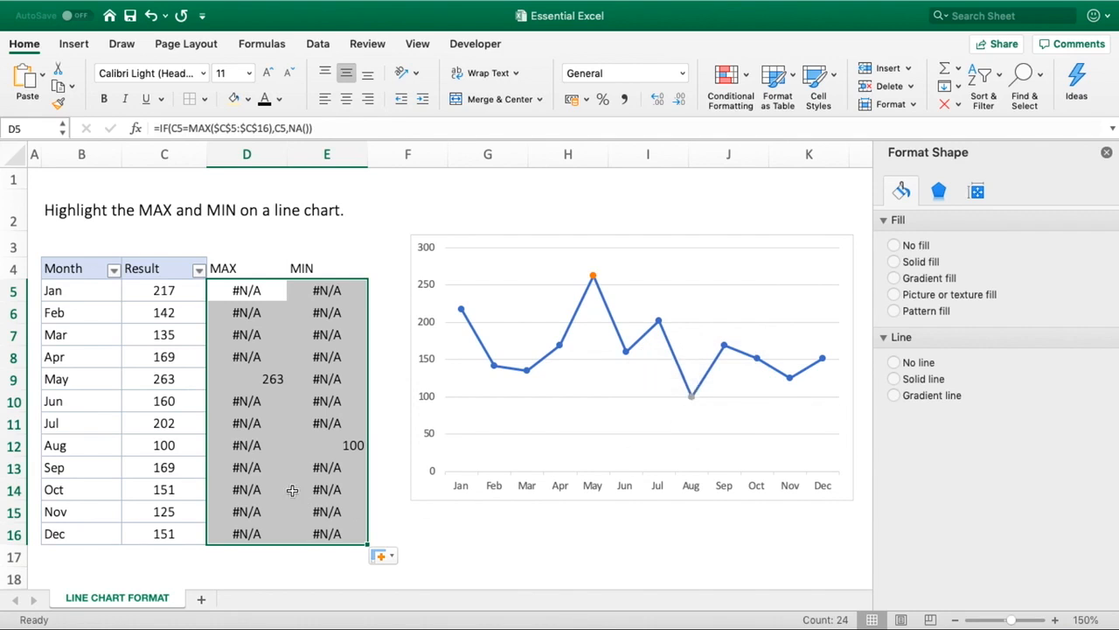
# Test the chart's highlighting by setting the May result to 90 and the Jun result to 263
pyautogui.click(188, 380)
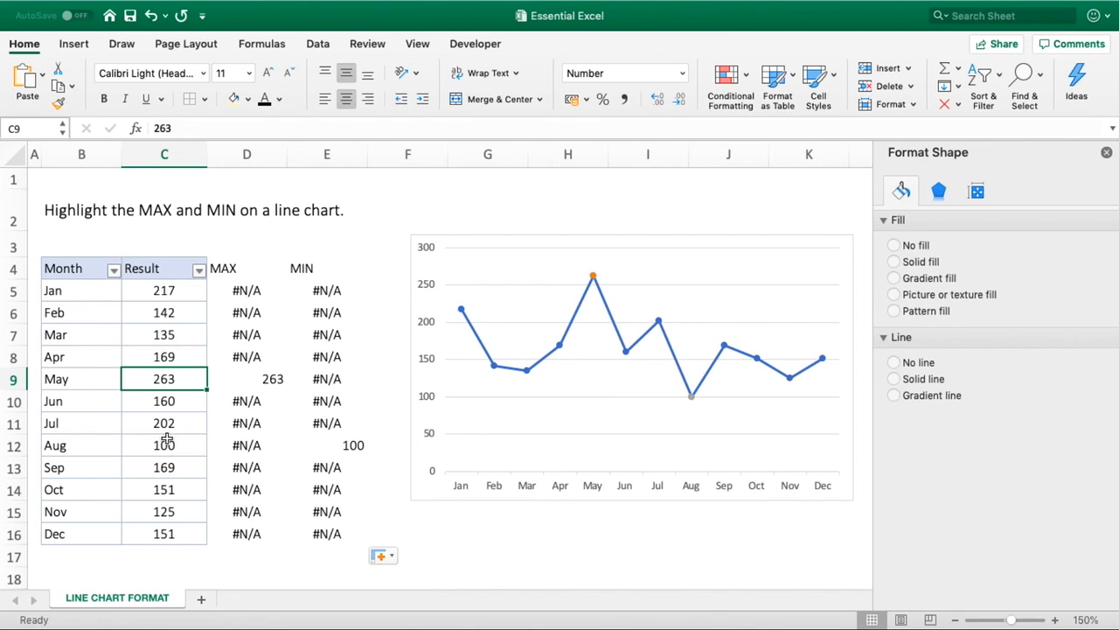
pyautogui.write('90')
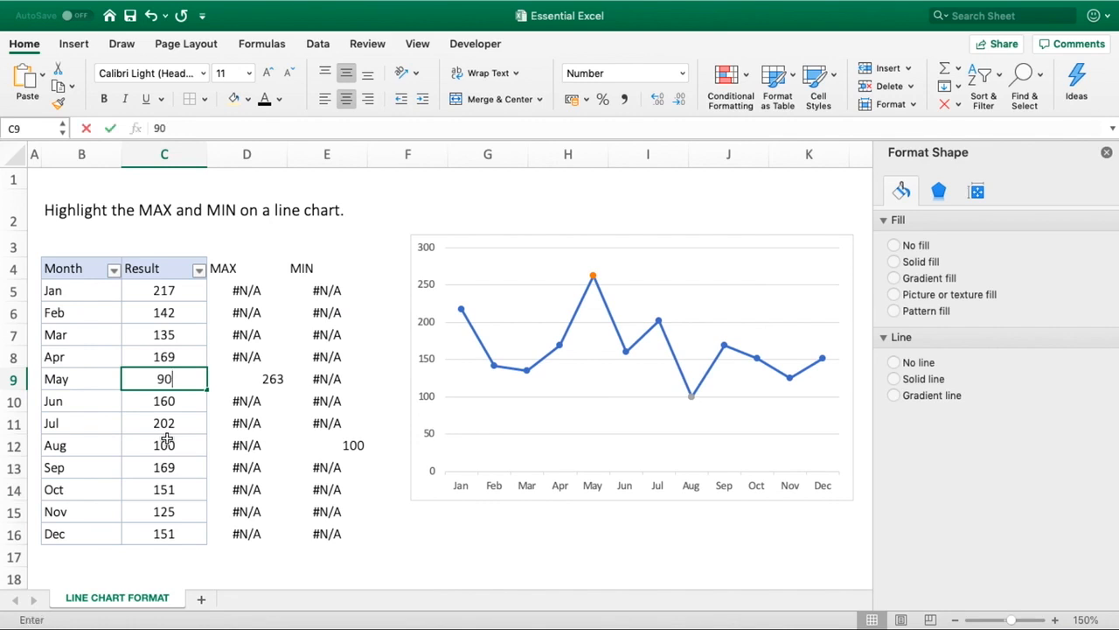
pyautogui.press('Return')
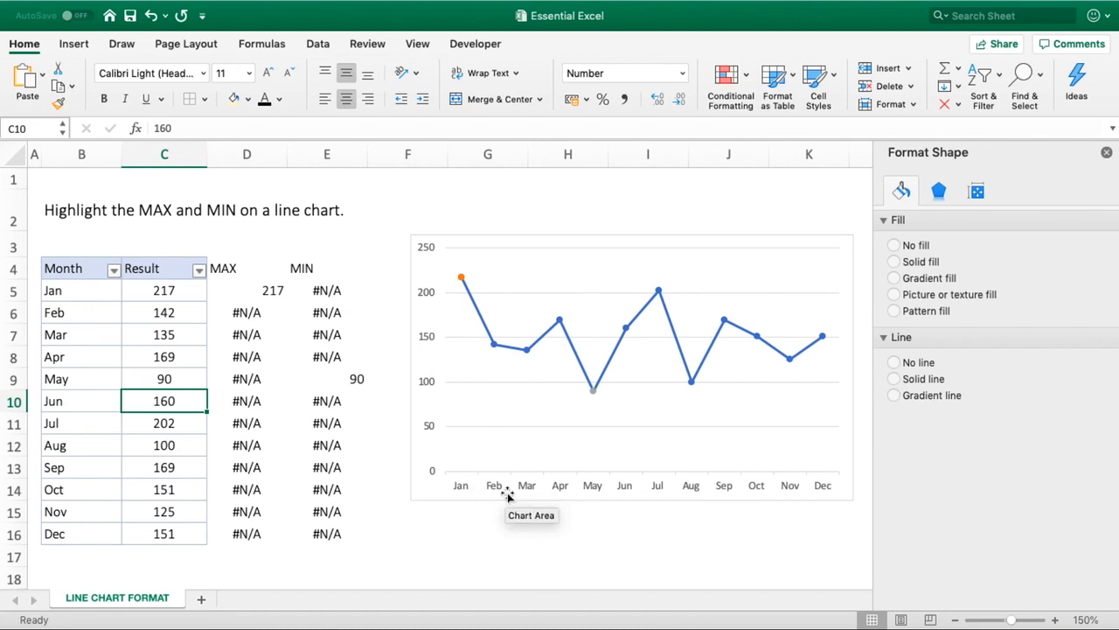
pyautogui.moveTo(593, 391)
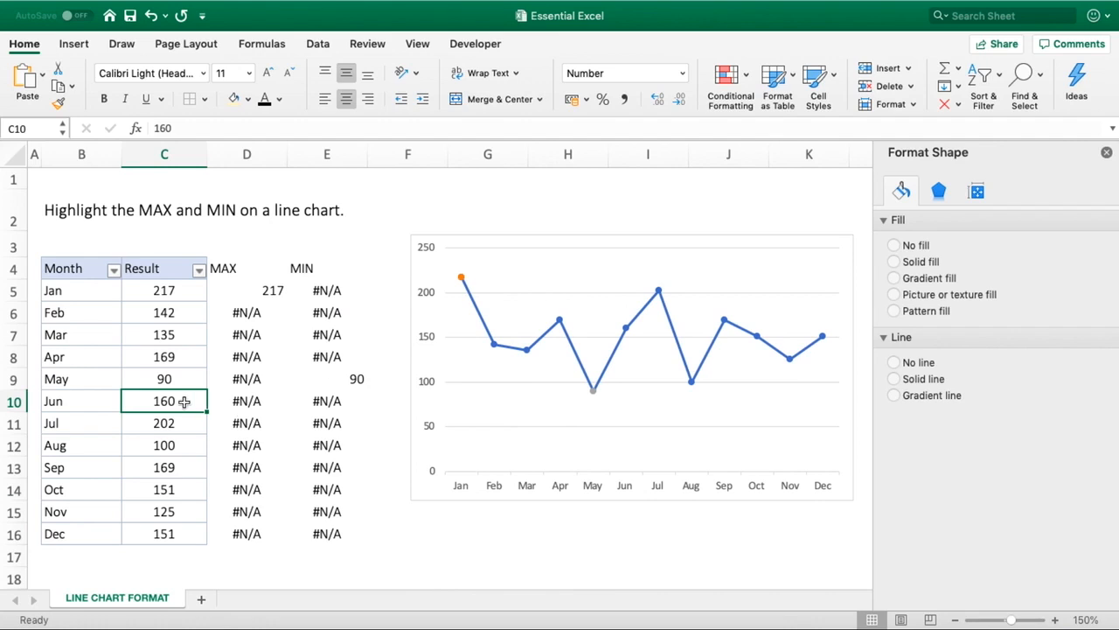
pyautogui.write('263')
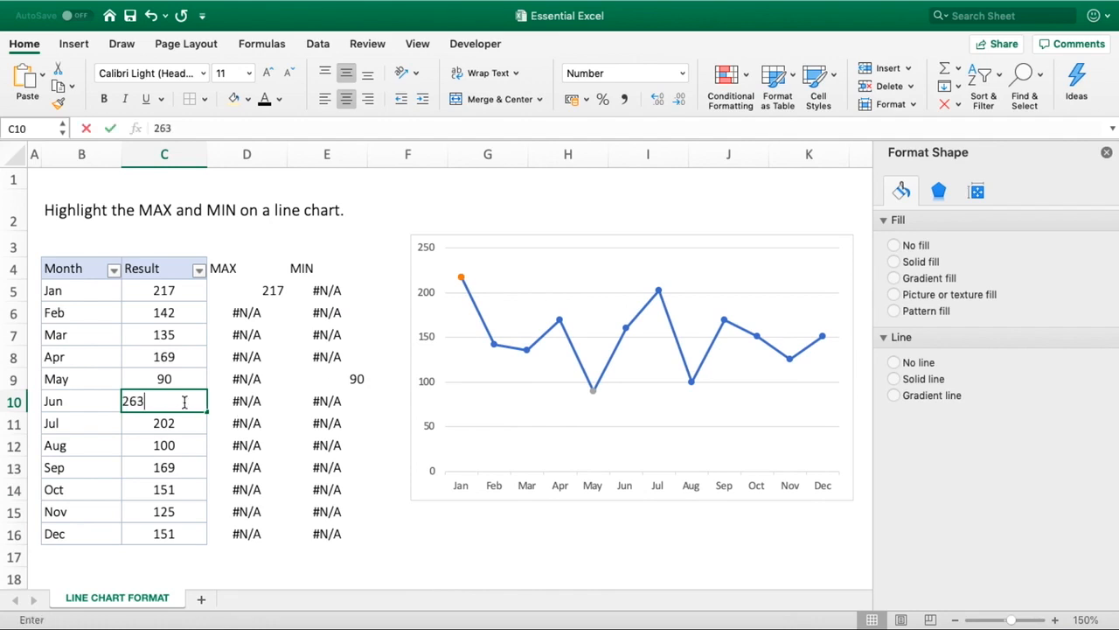
pyautogui.press('Return')
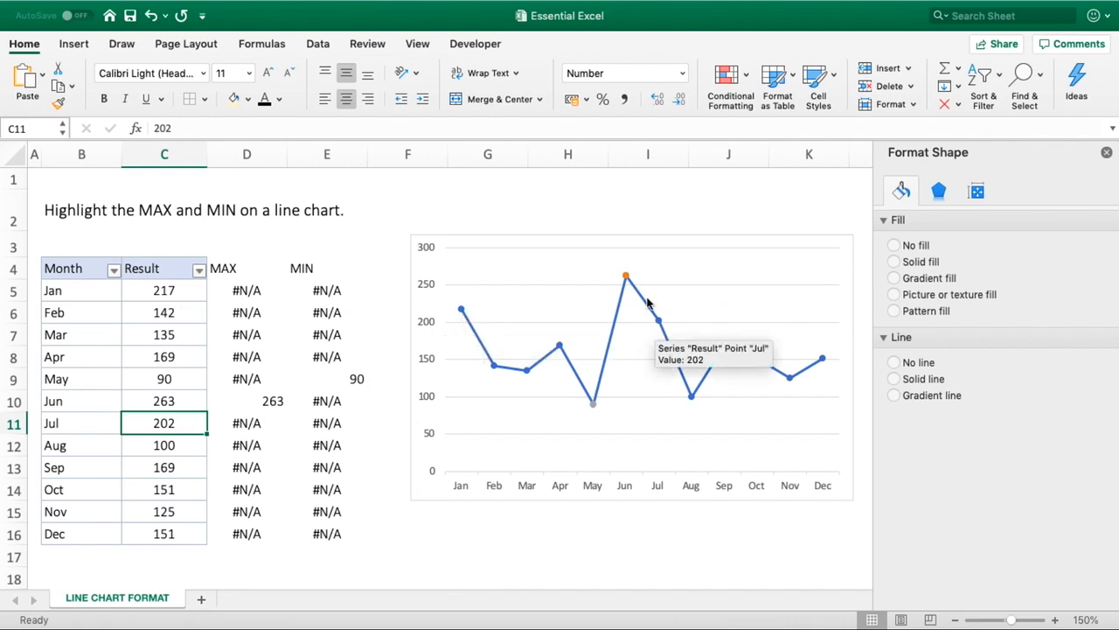
pyautogui.moveTo(628, 282)
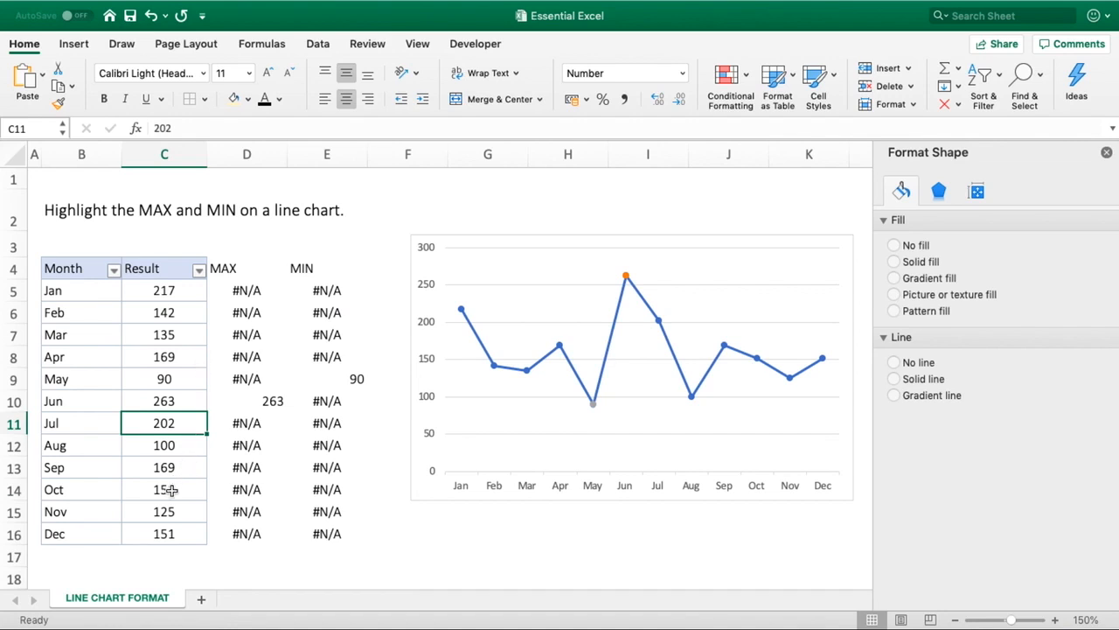
# Set the Aug result to 280 and check the maximum marker on the chart
pyautogui.click(170, 447)
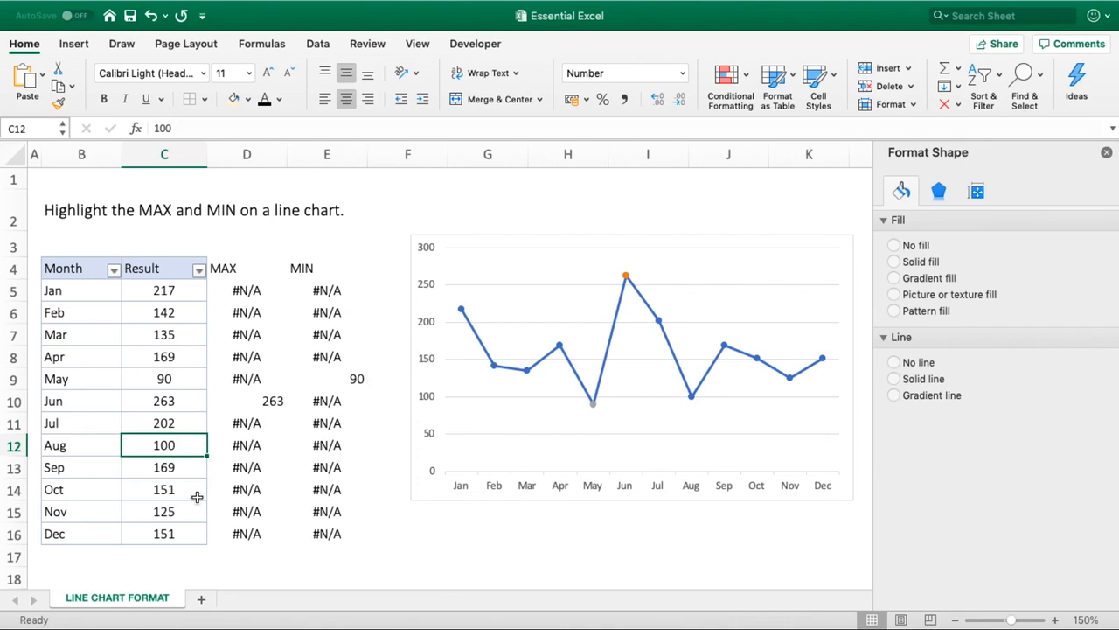
pyautogui.write('280')
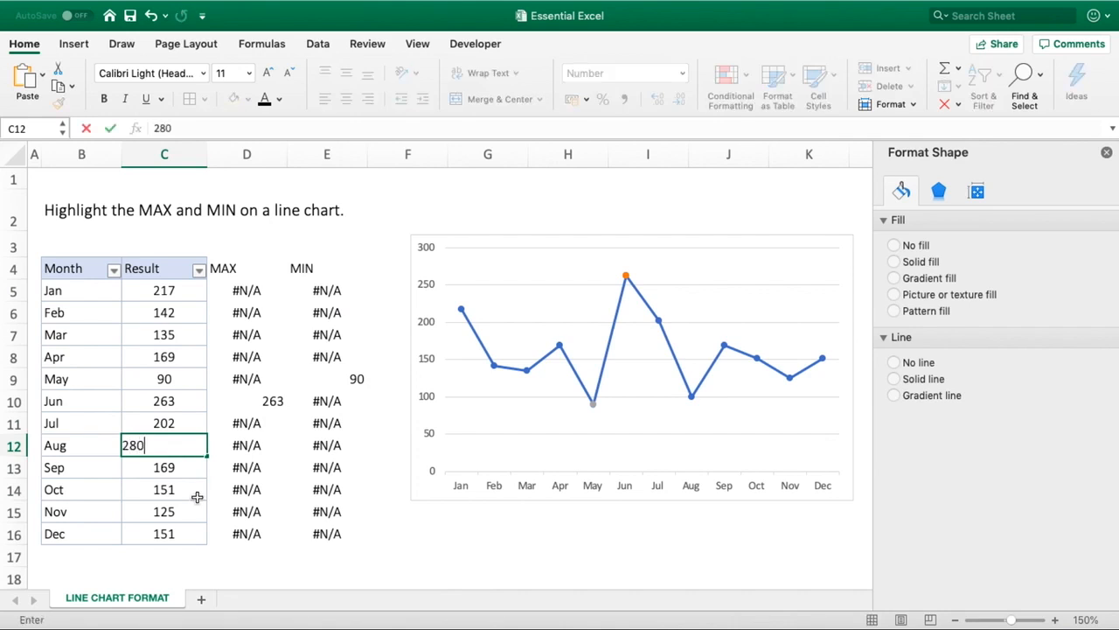
pyautogui.press('Return')
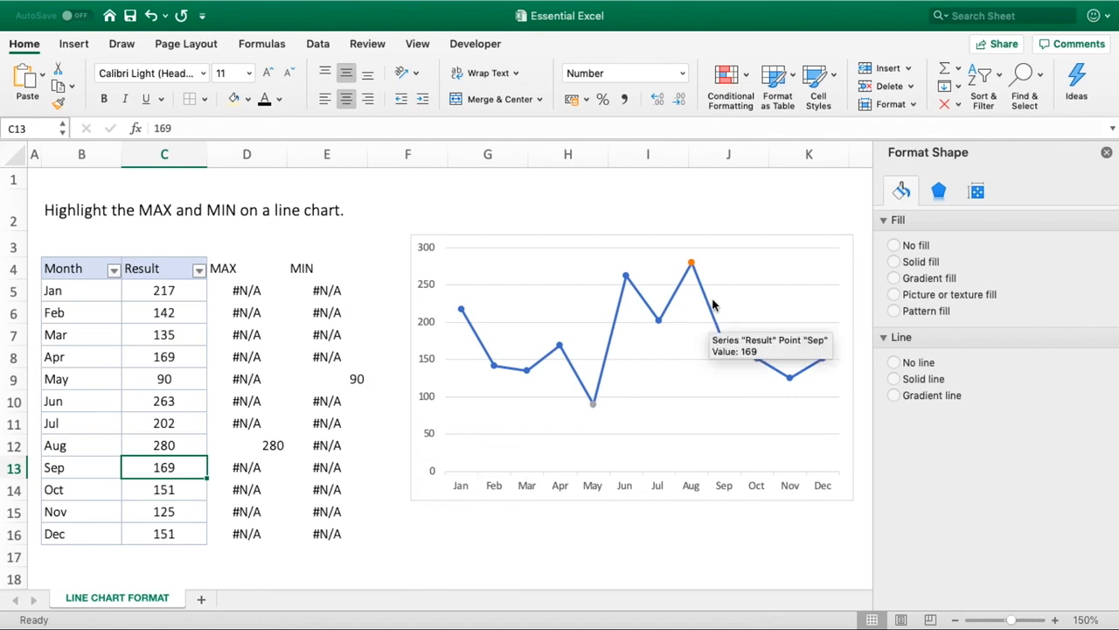
pyautogui.moveTo(691, 265)
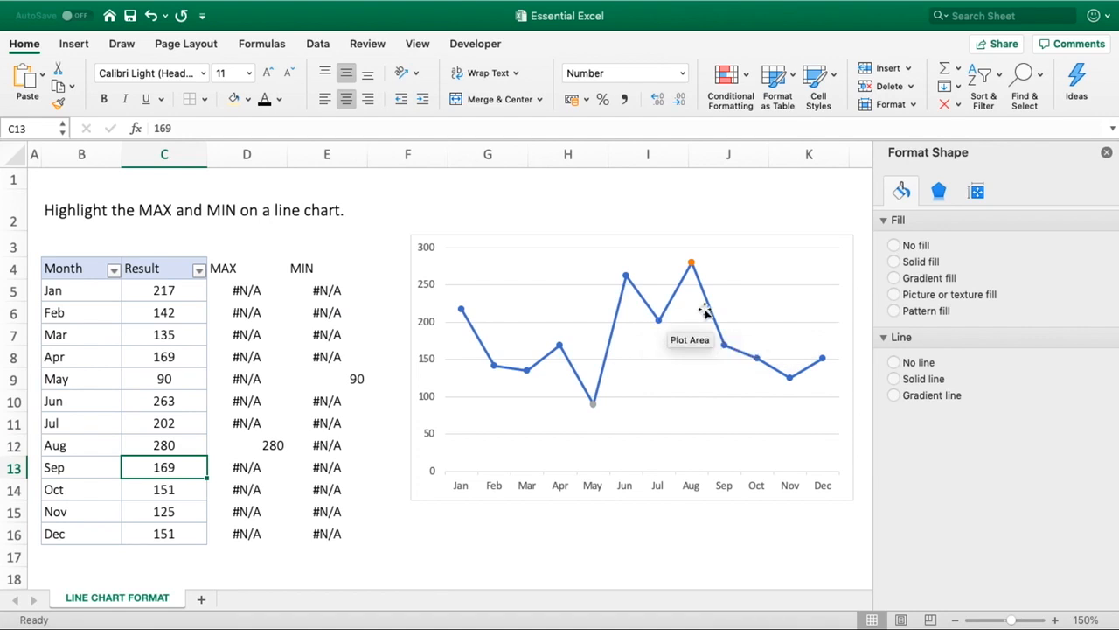
# Give the chart's MAX series marker a solid fill in the standard green colour
pyautogui.click(691, 263)
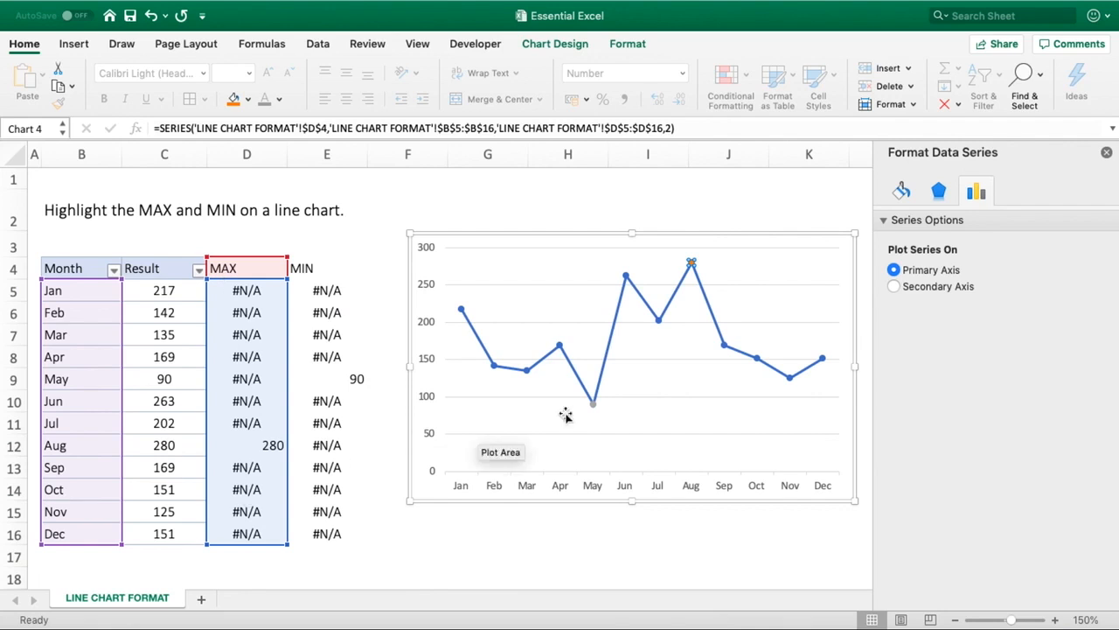
pyautogui.click(901, 193)
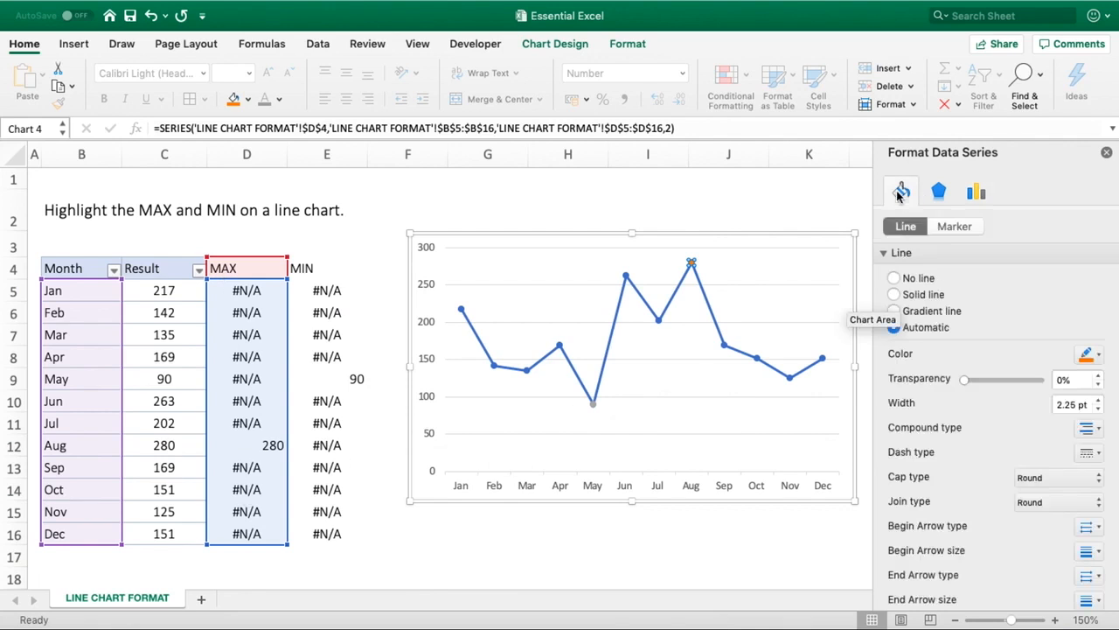
pyautogui.click(955, 227)
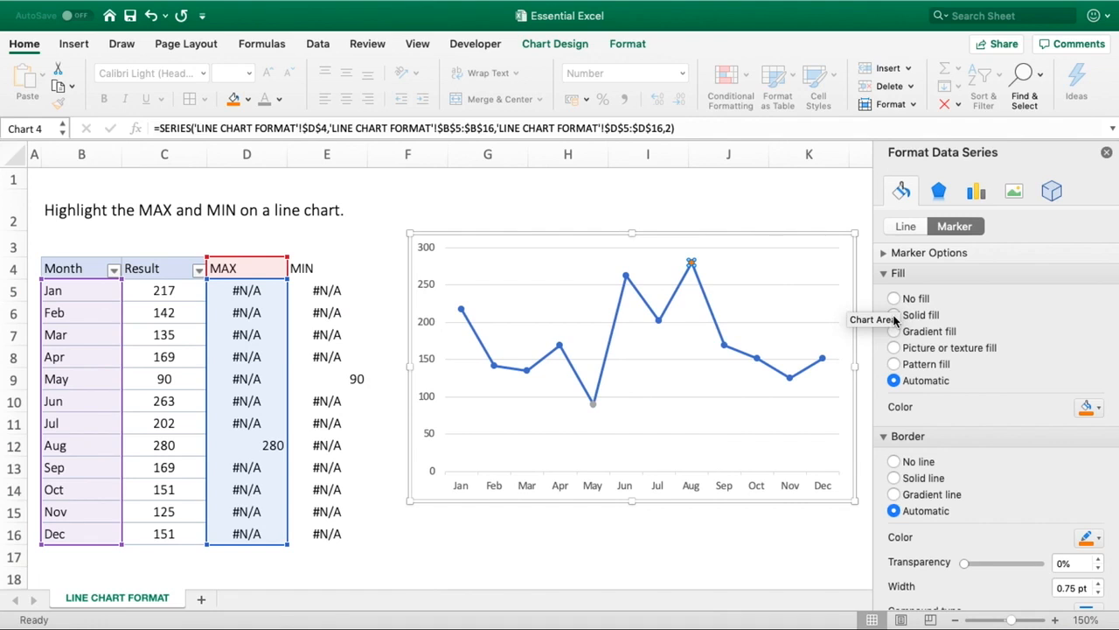
pyautogui.click(893, 315)
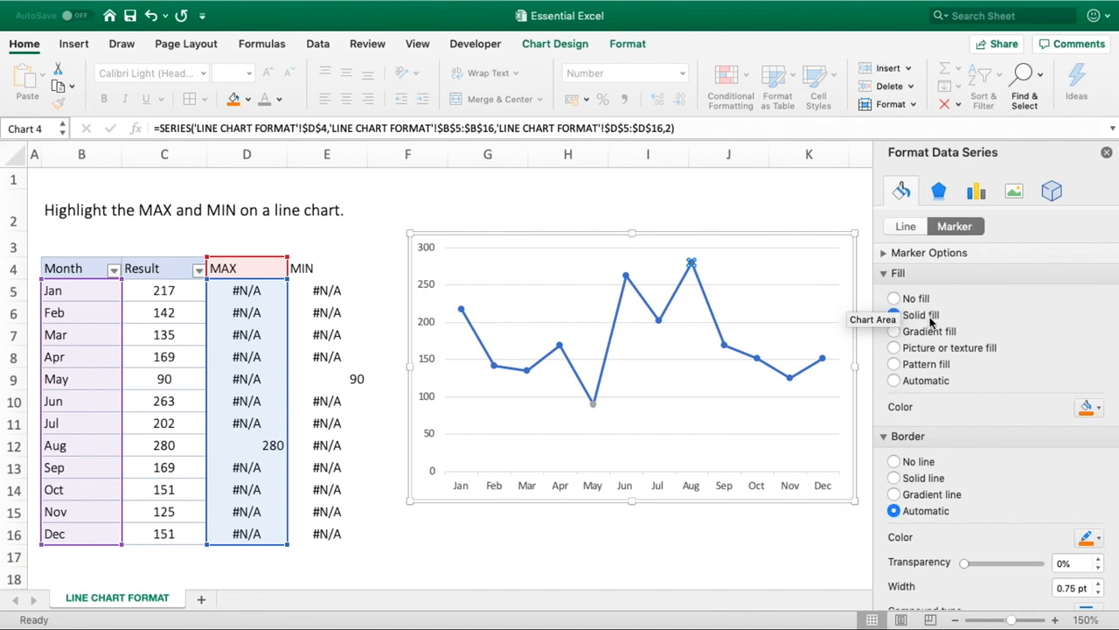
pyautogui.click(1099, 409)
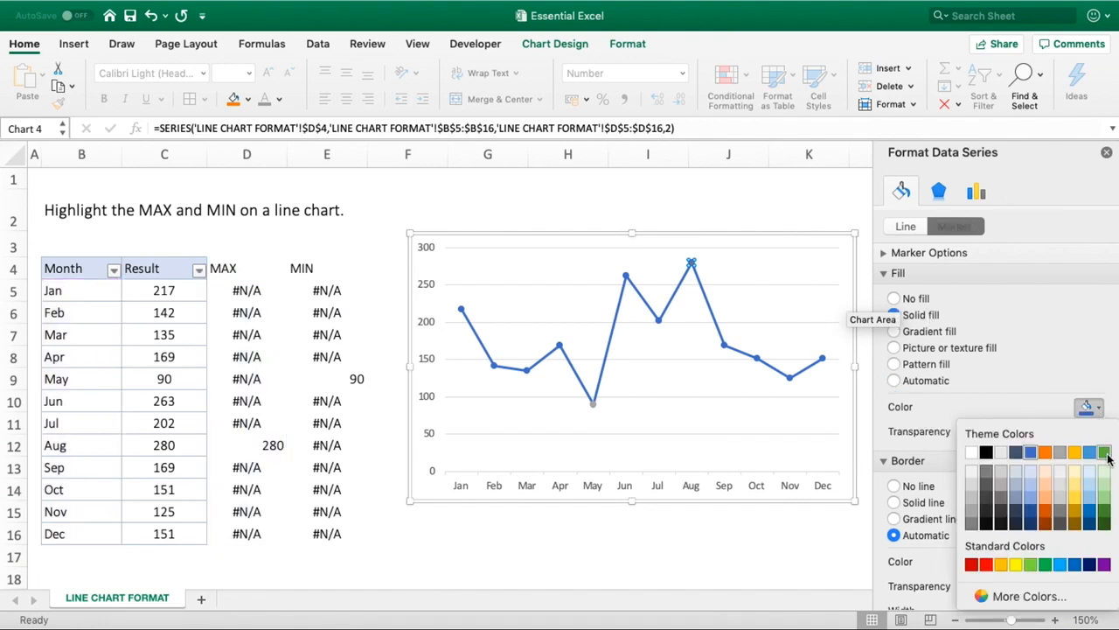
pyautogui.click(1049, 566)
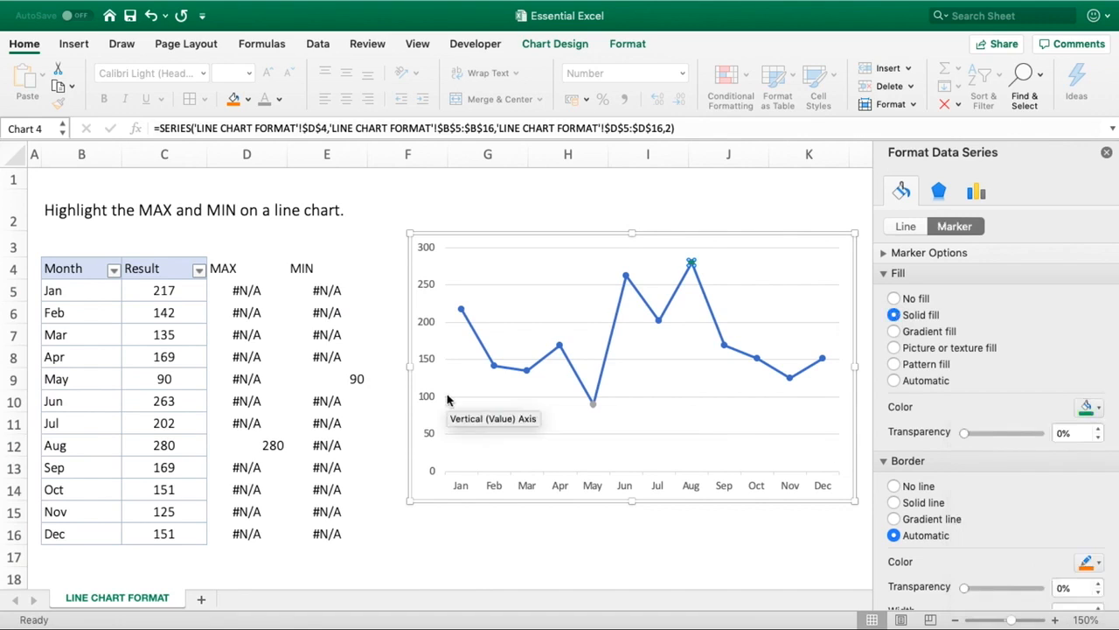
# Give the chart's MIN series marker a solid fill in the standard red colour and close the formatting pane
pyautogui.click(593, 405)
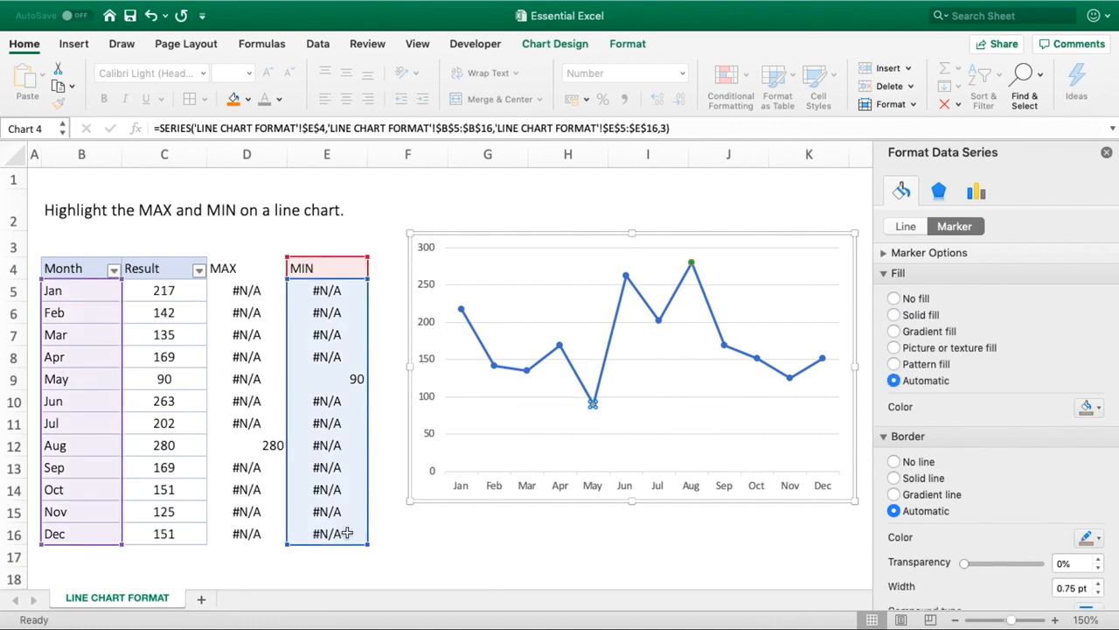
pyautogui.click(902, 317)
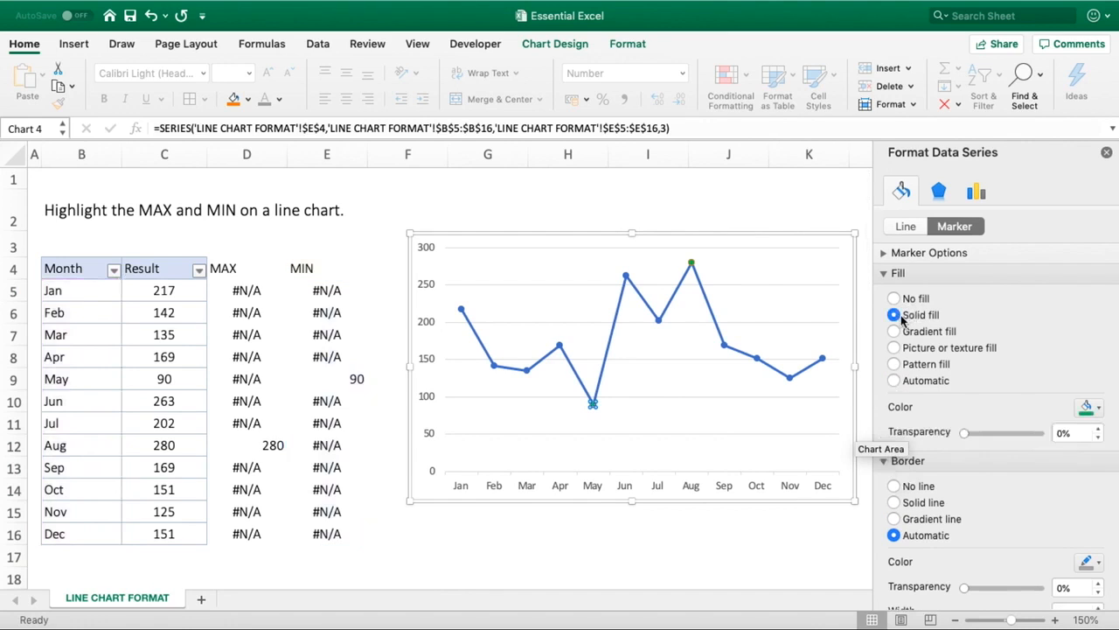
pyautogui.click(1099, 409)
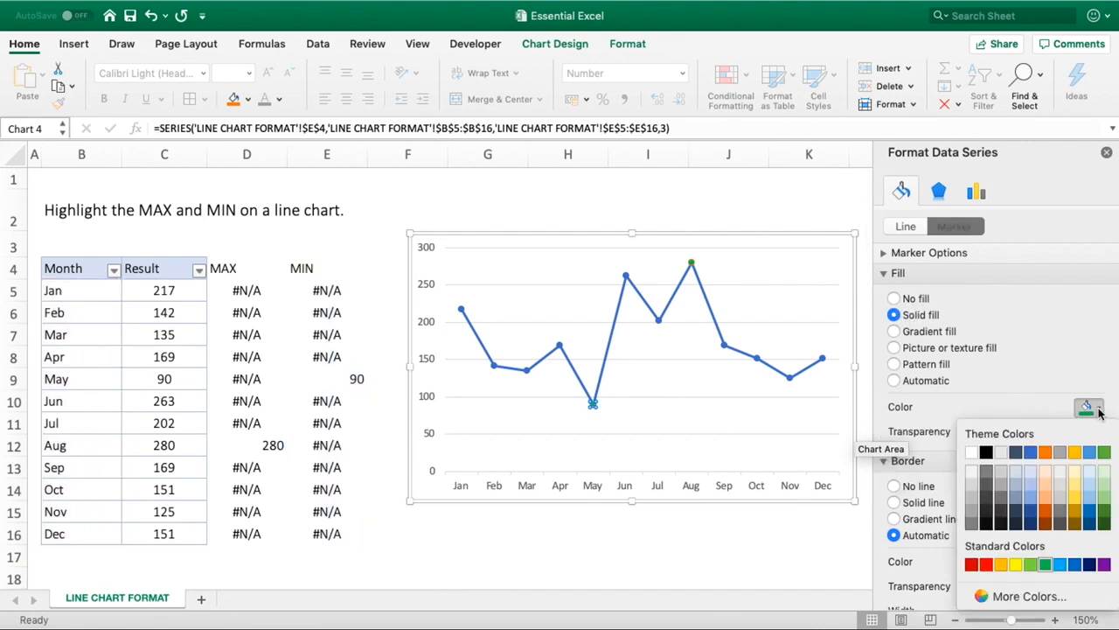
pyautogui.click(986, 565)
pyautogui.click(713, 556)
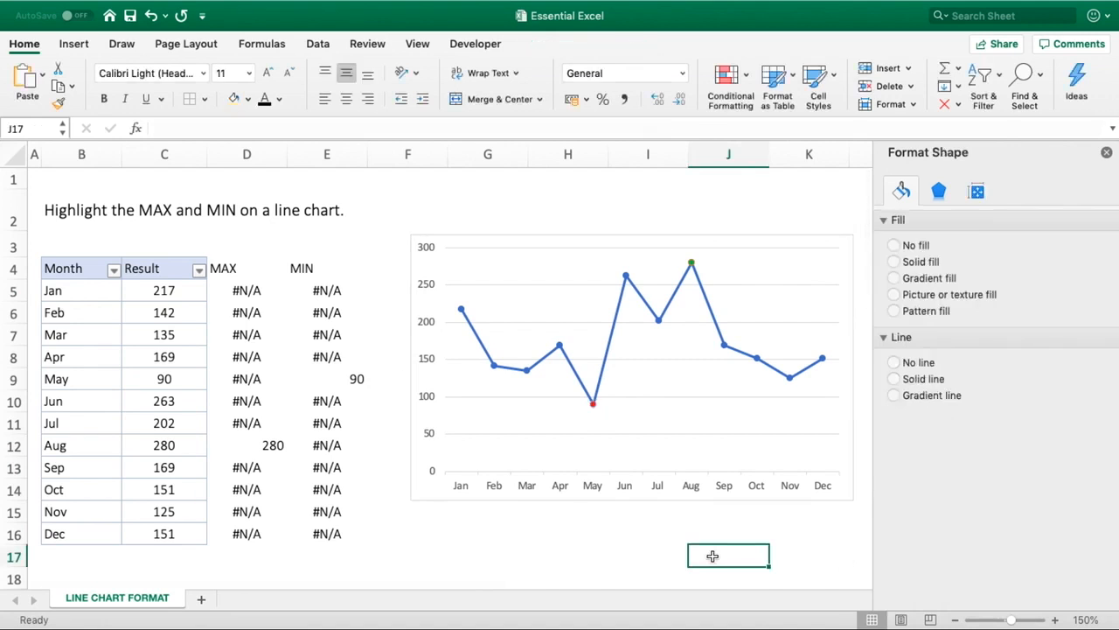
pyautogui.click(1106, 153)
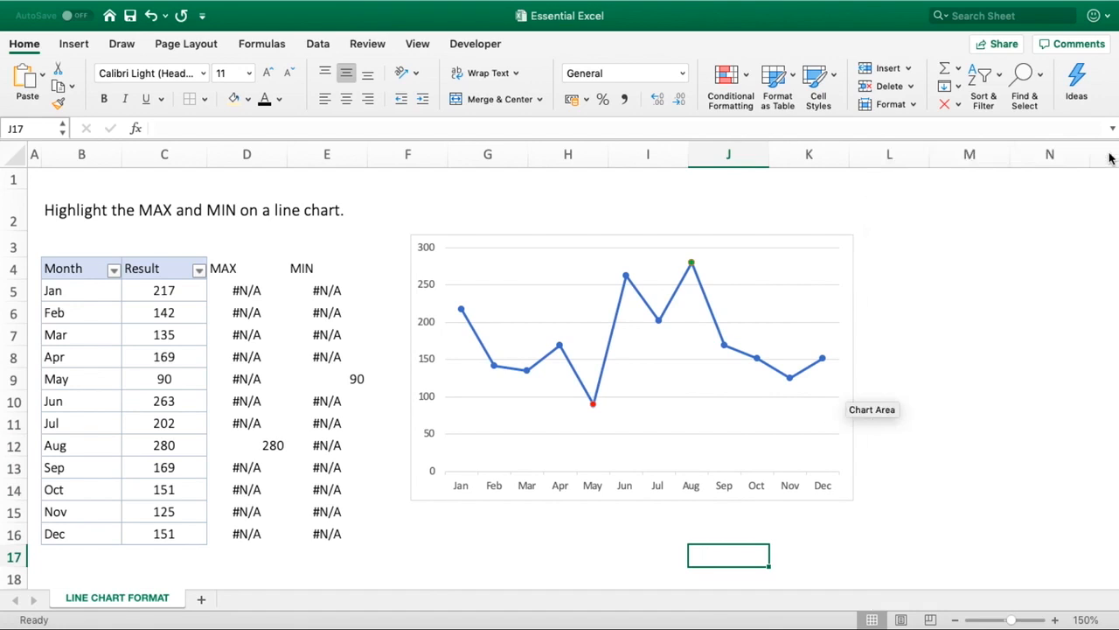
# Enlarge the line chart so it extends from column F into column M and up into row 2
pyautogui.click(854, 307)
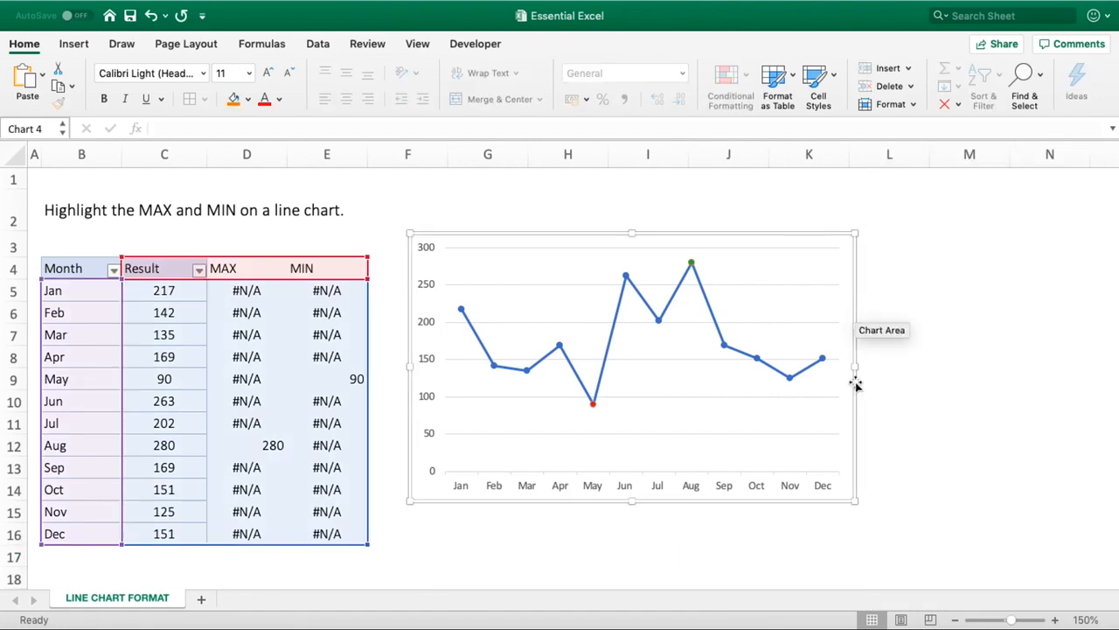
pyautogui.moveTo(855, 365); pyautogui.dragTo(1050, 354)
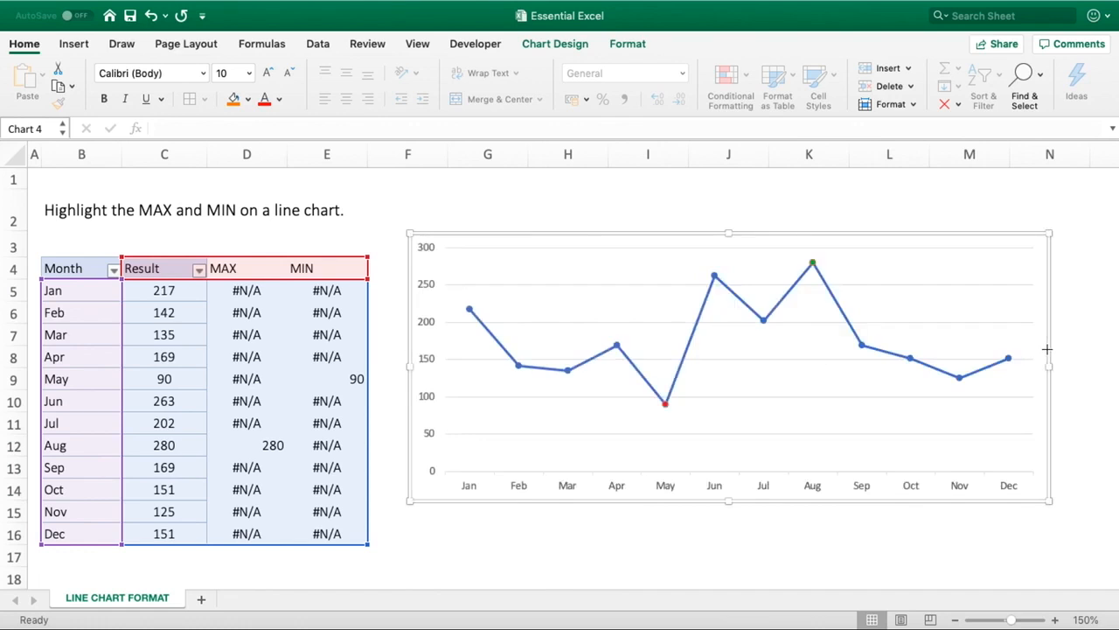
pyautogui.moveTo(728, 234); pyautogui.dragTo(724, 195)
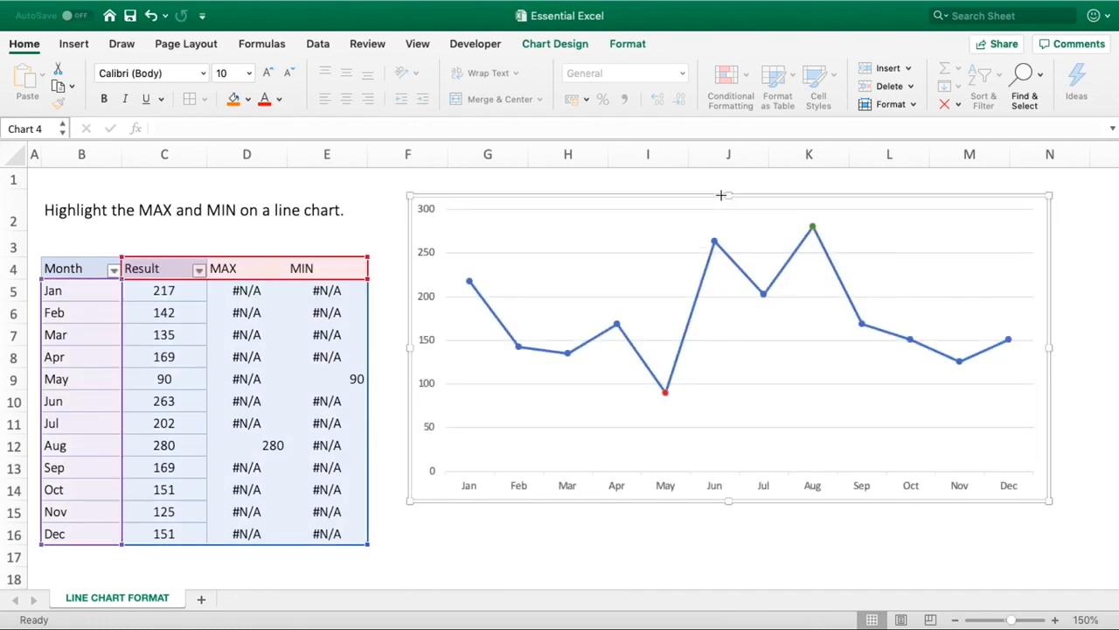
pyautogui.moveTo(1051, 349); pyautogui.dragTo(956, 357)
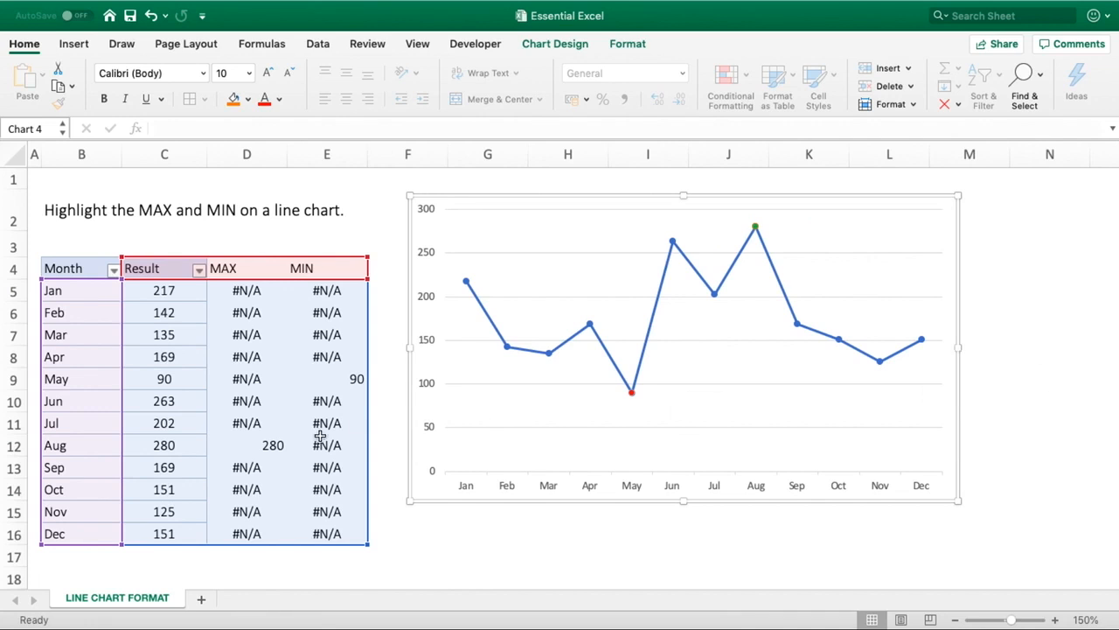
pyautogui.click(395, 496)
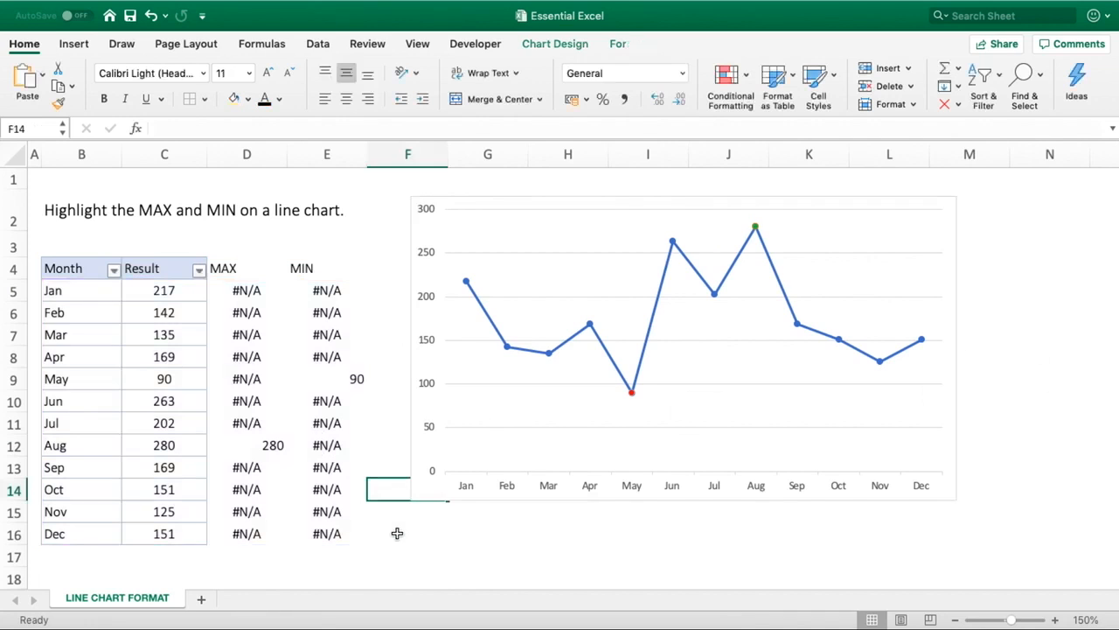
pyautogui.click(397, 533)
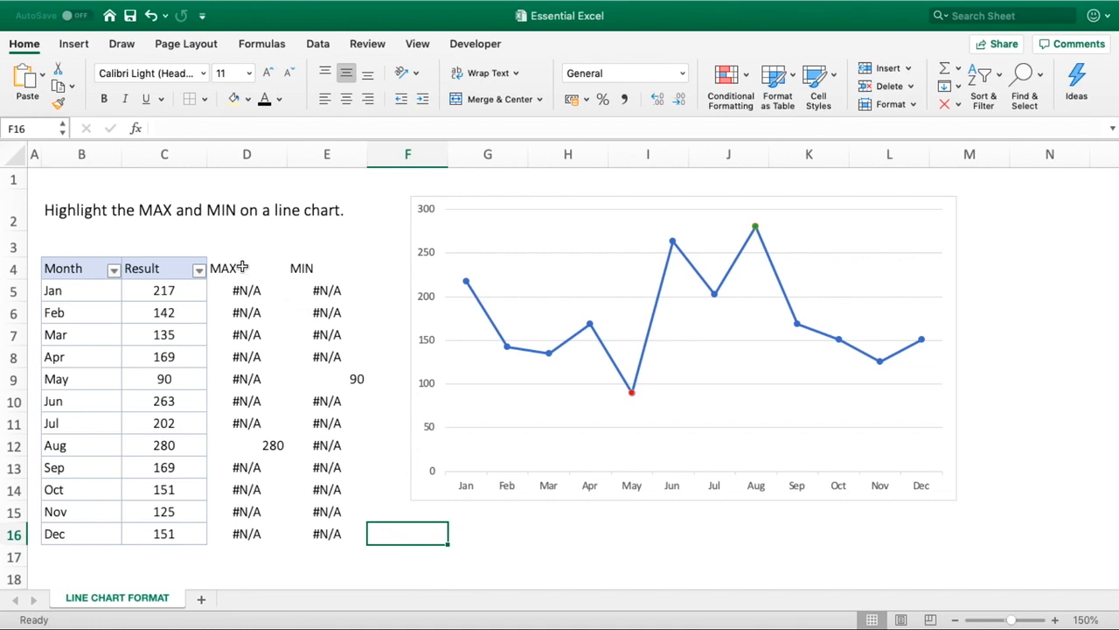
# Try hiding the MAX and MIN helper columns D:E, and undo the hiding
pyautogui.moveTo(244, 267); pyautogui.dragTo(350, 529)
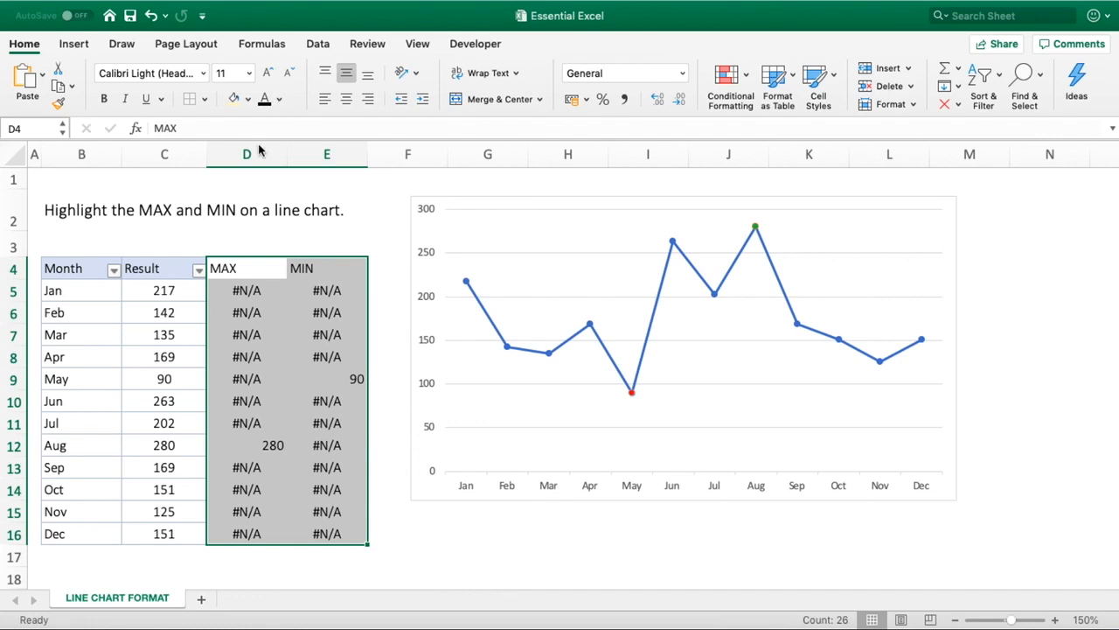
pyautogui.moveTo(257, 157); pyautogui.dragTo(316, 154)
pyautogui.rightClick(317, 154)
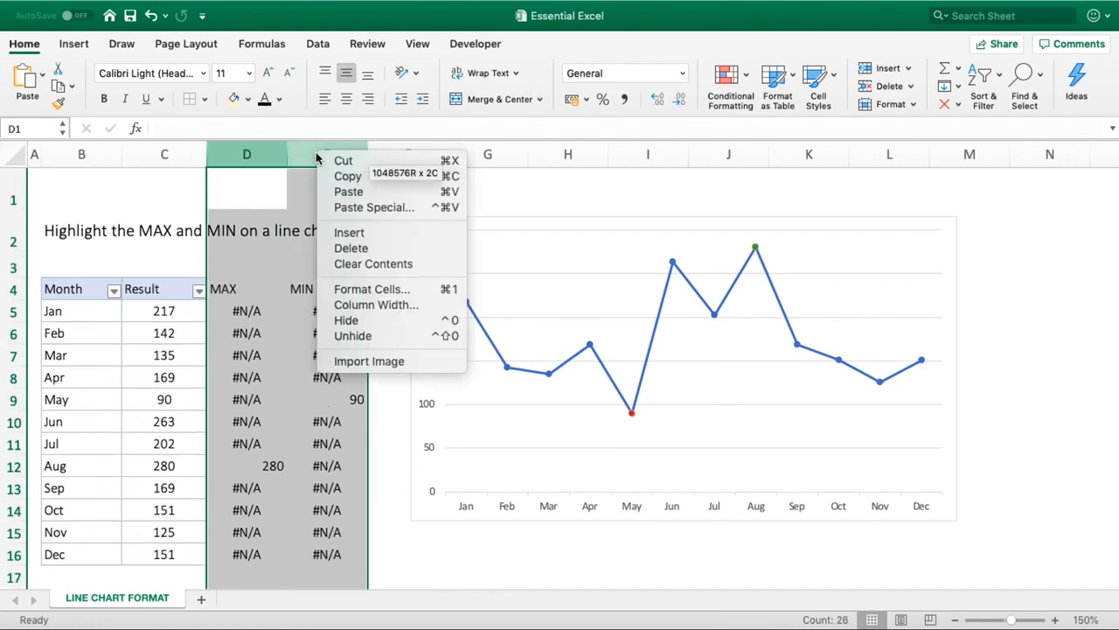
pyautogui.click(358, 321)
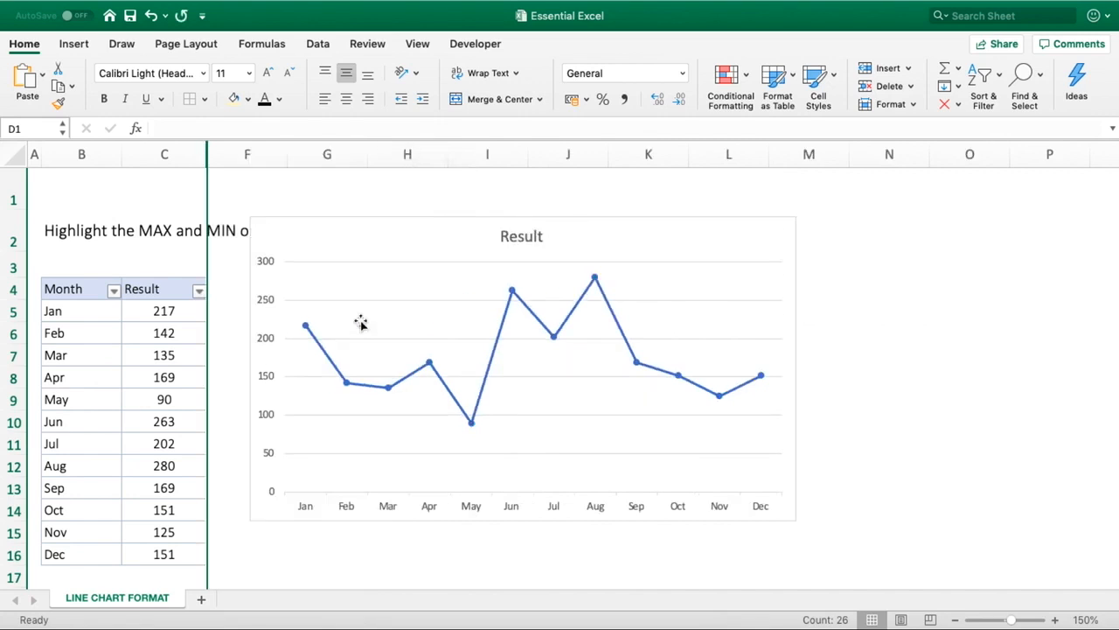
pyautogui.press('super+z')
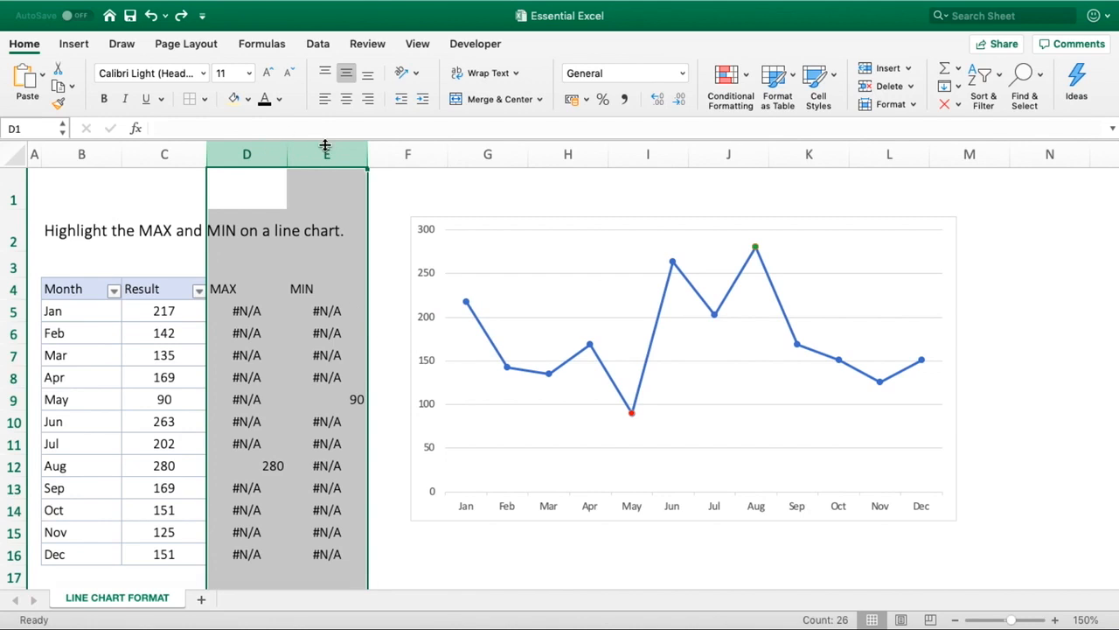
# Set the font colour of helper columns D:E to white so their contents blend into the sheet background
pyautogui.hotkey('shift', 'Left')
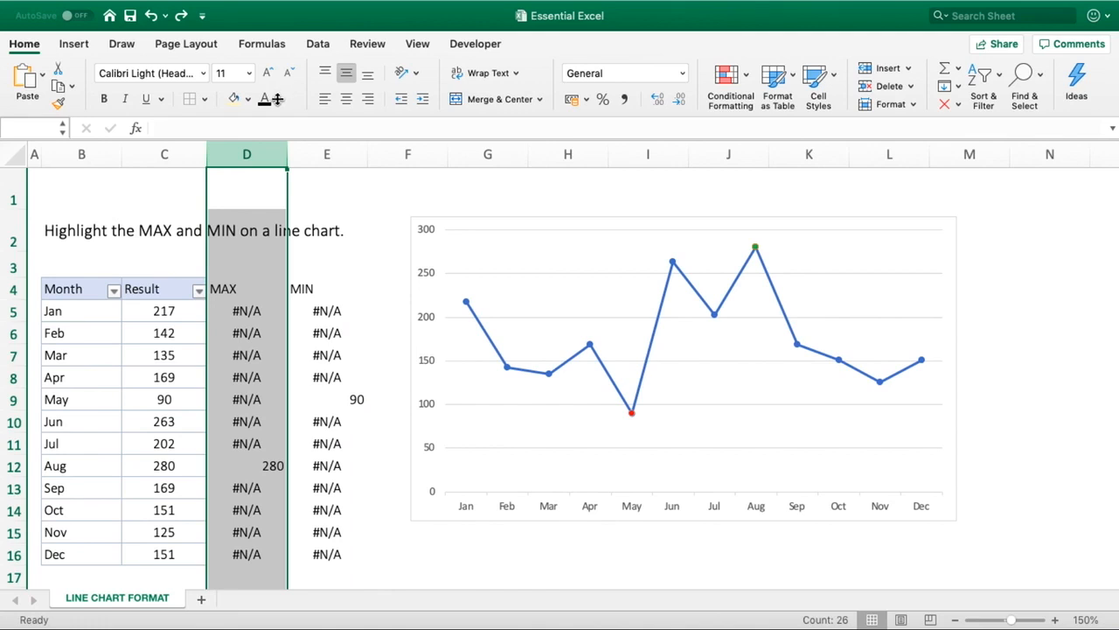
pyautogui.click(279, 99)
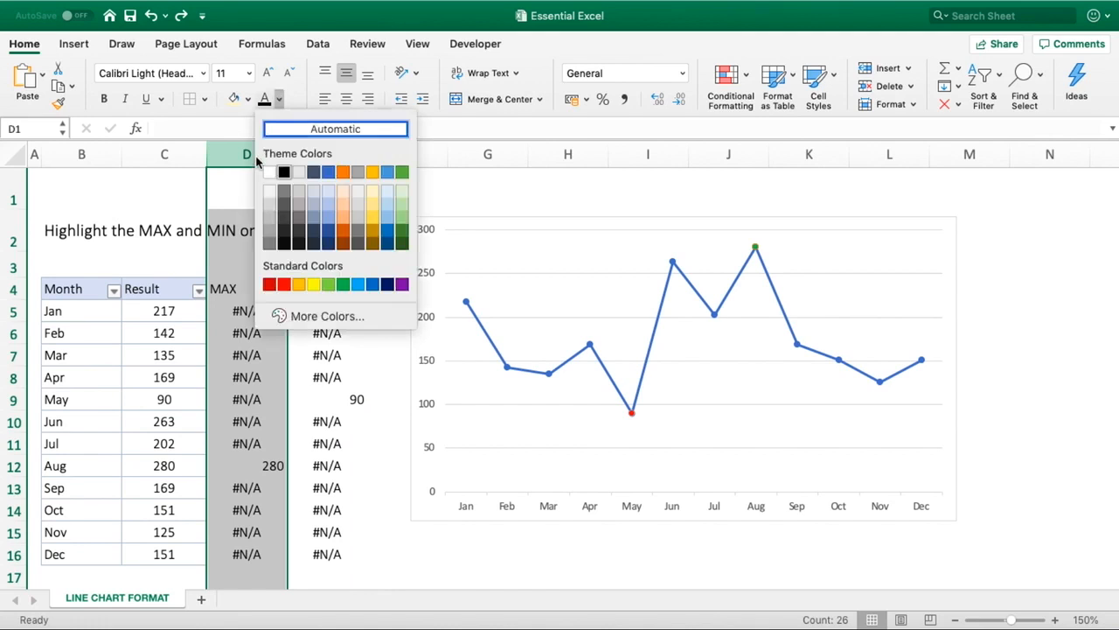
pyautogui.click(240, 155)
pyautogui.moveTo(239, 155); pyautogui.dragTo(302, 154)
pyautogui.click(279, 99)
pyautogui.click(280, 172)
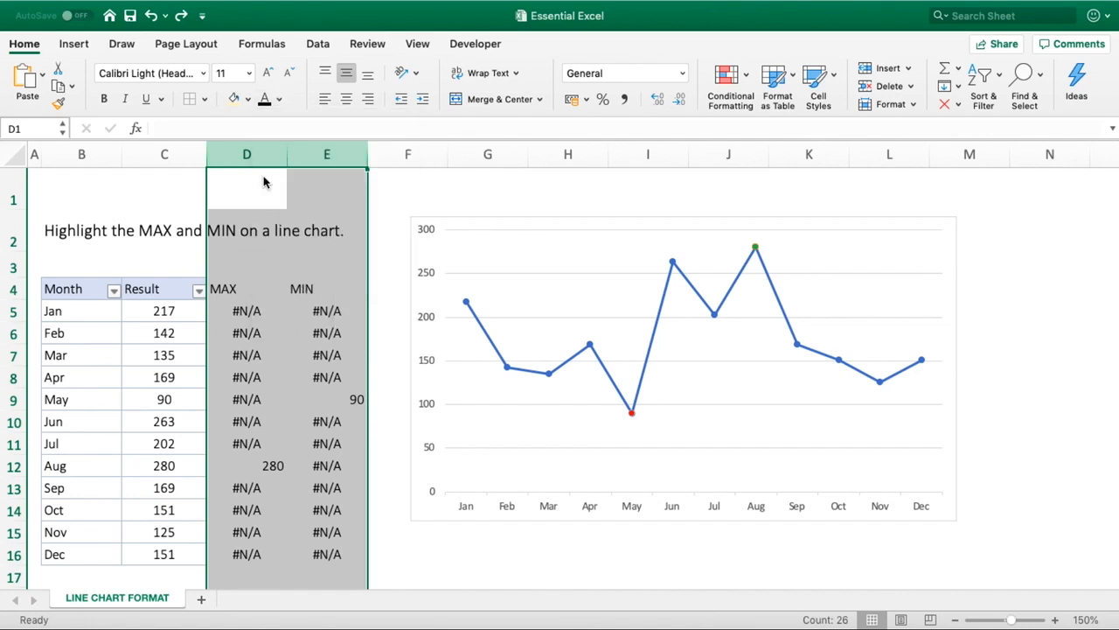
pyautogui.click(326, 289)
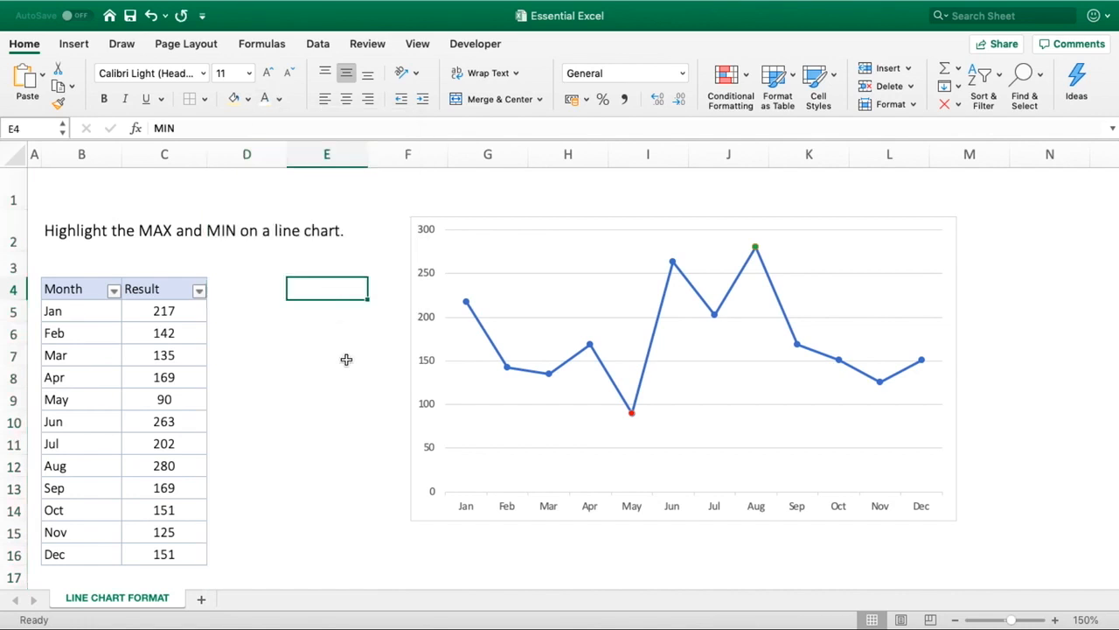
# Move the line chart over the helper columns, beside the results table, with its upper edge in row 3
pyautogui.click(563, 219)
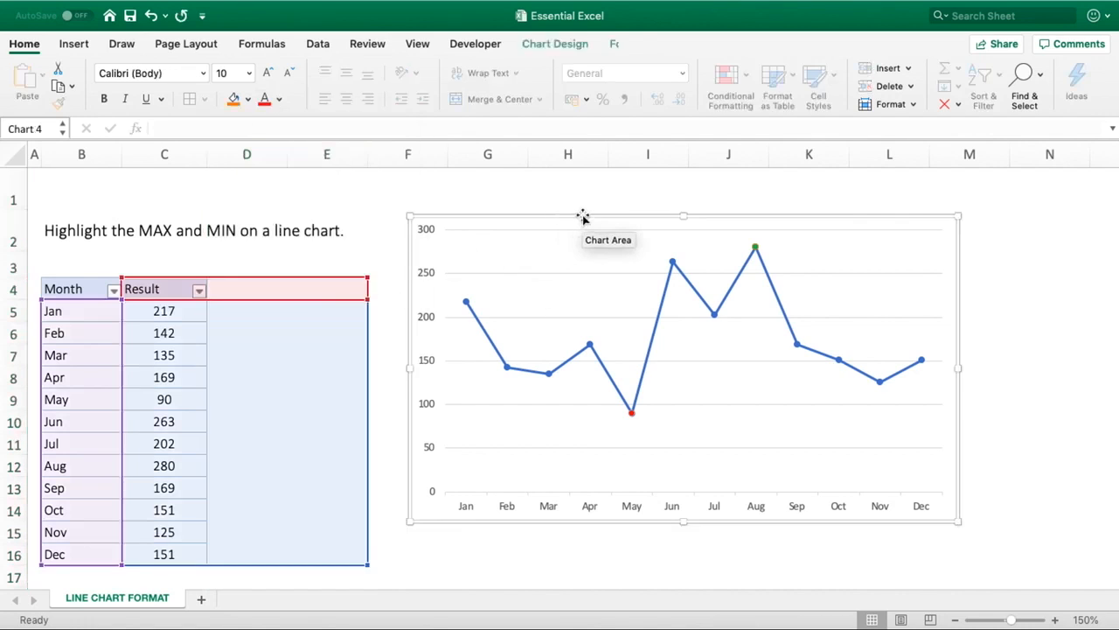
pyautogui.moveTo(583, 217); pyautogui.dragTo(409, 258)
pyautogui.click(943, 315)
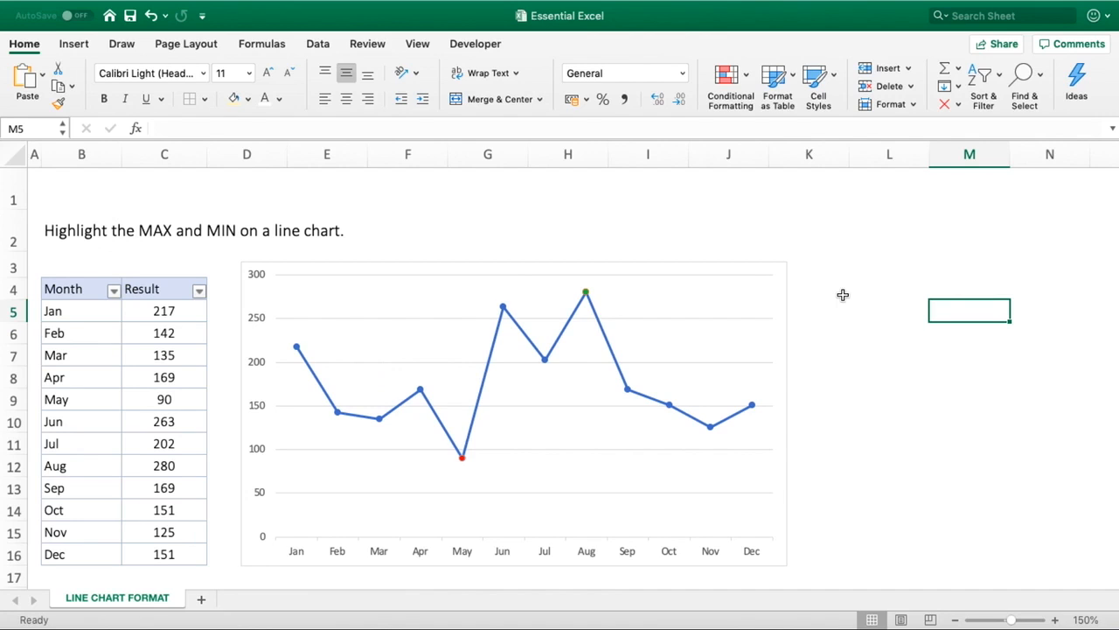
# Set the Aug result to 100 and check the maximum and minimum markers on the chart
pyautogui.click(162, 468)
pyautogui.write('100')
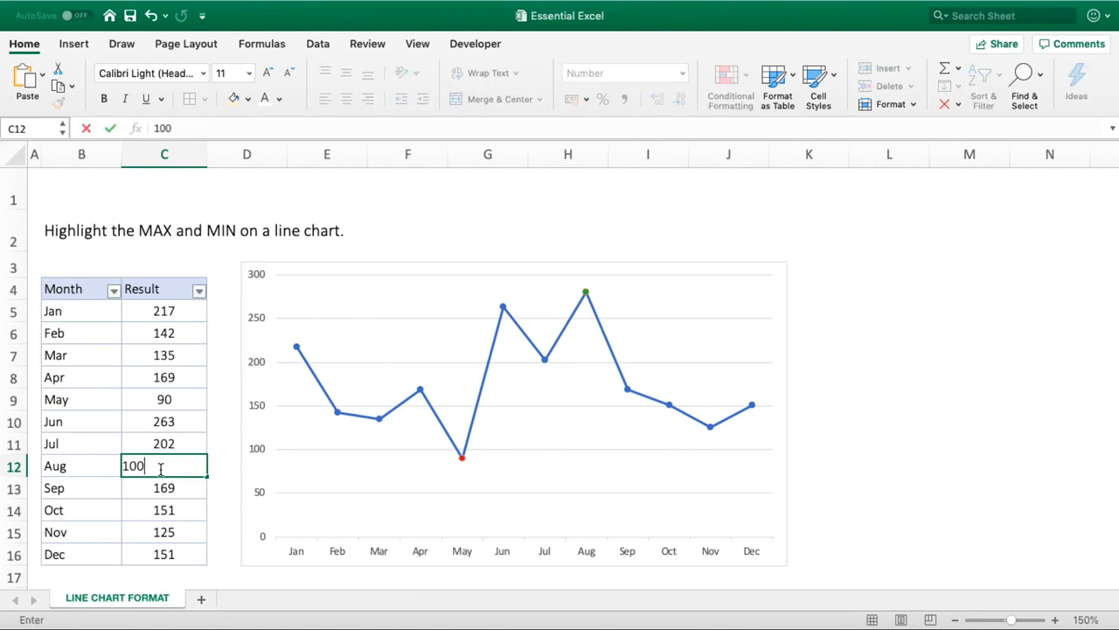
pyautogui.press('Return')
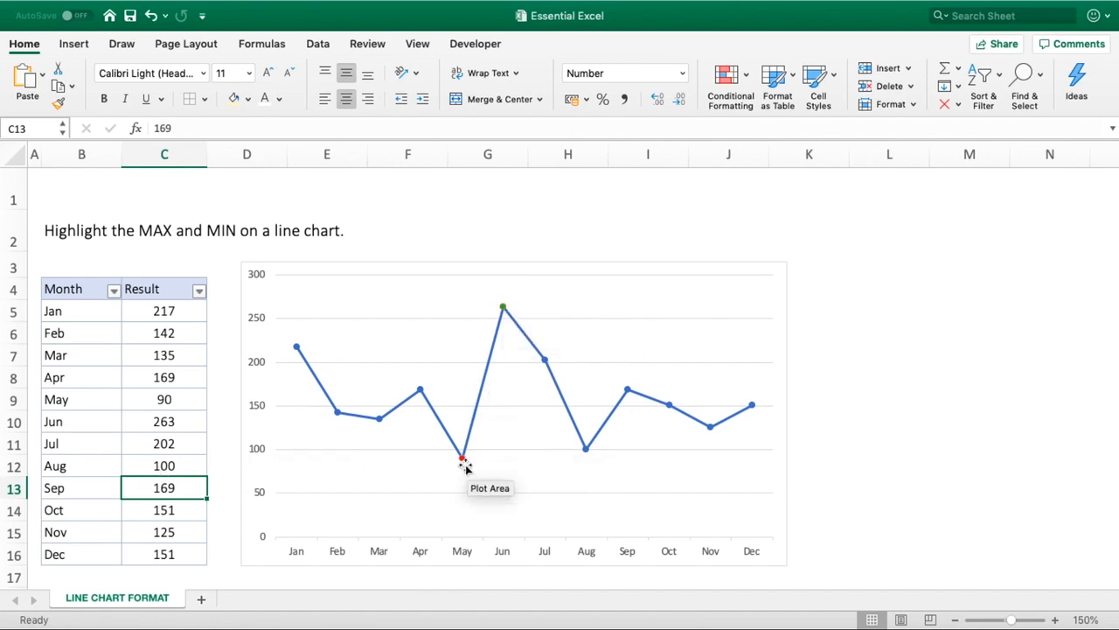
pyautogui.moveTo(464, 463)
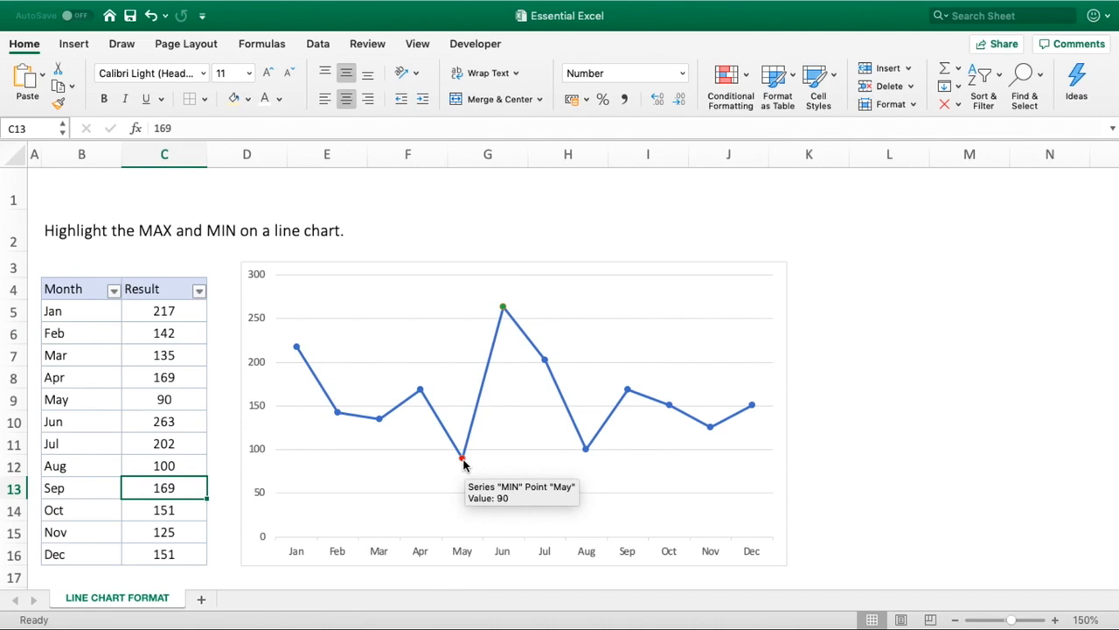